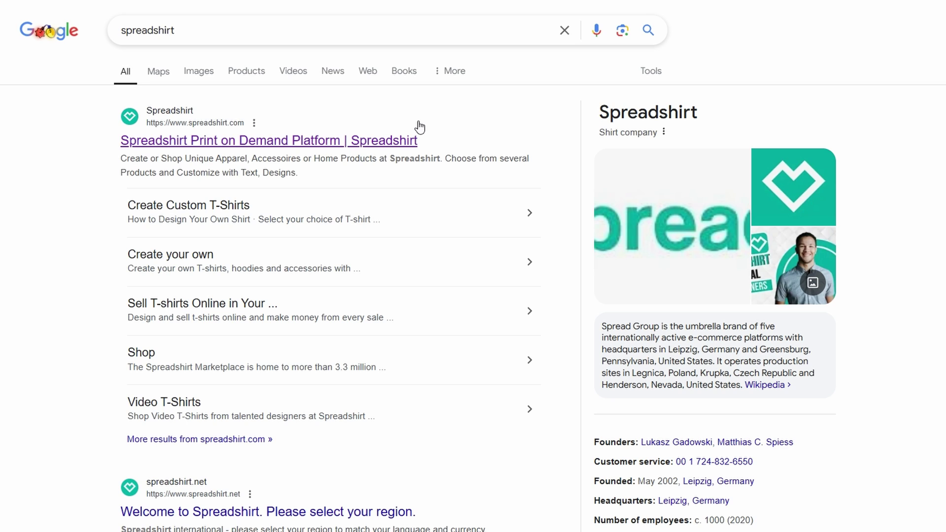
click(419, 126)
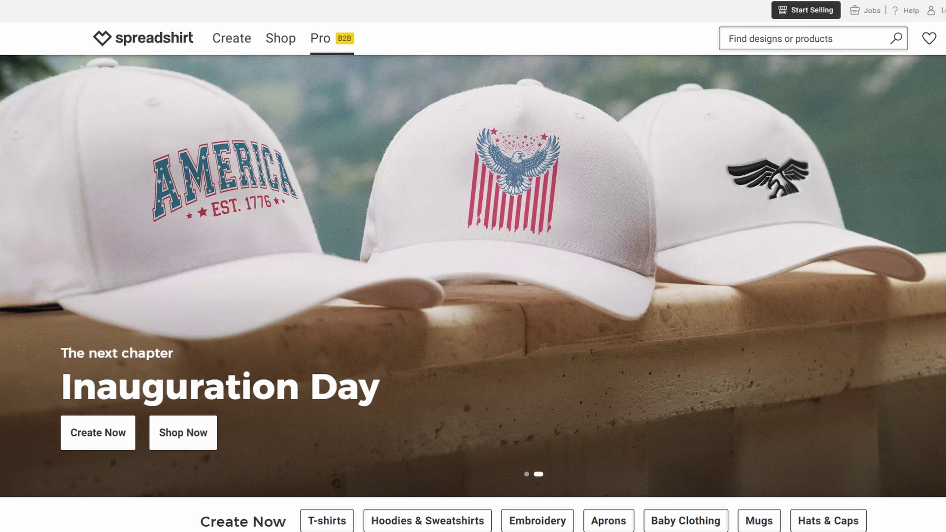
click(526, 475)
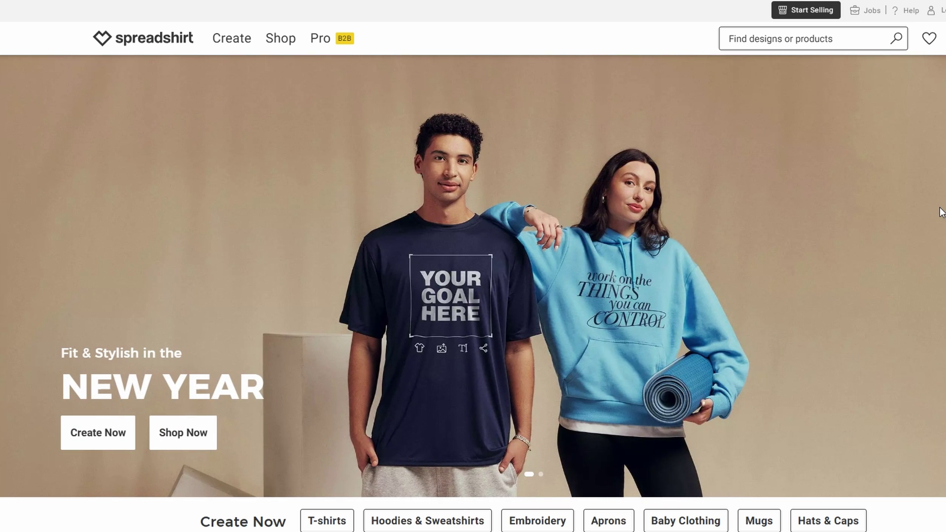
scroll(941, 213, down, 8)
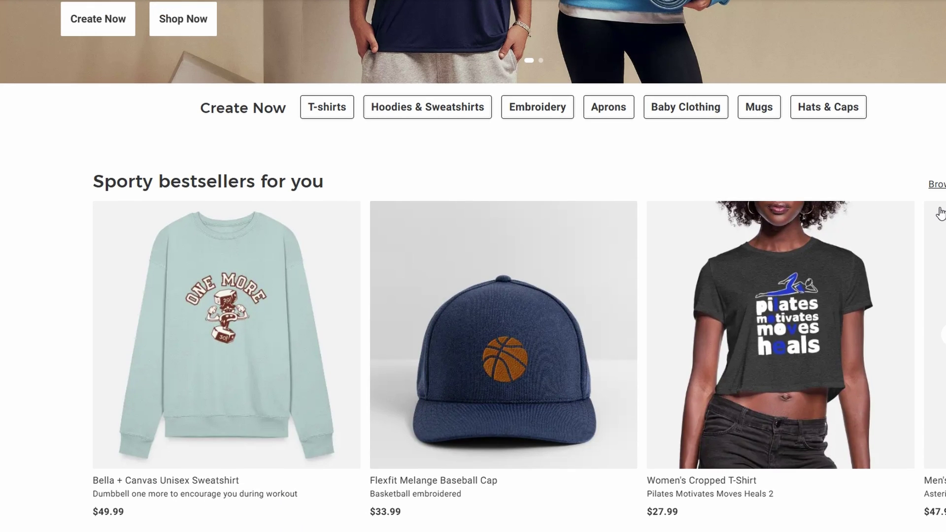
scroll(941, 213, down, 4)
scroll(942, 213, down, 12)
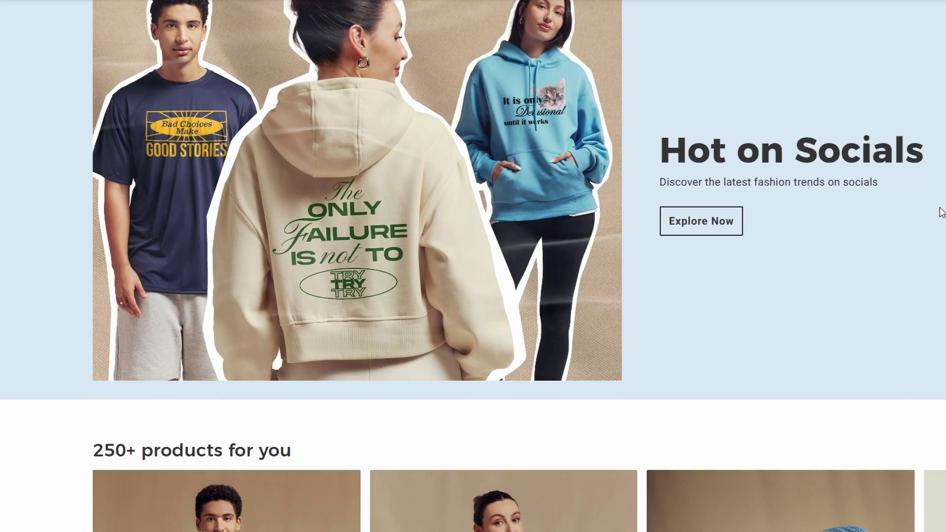
scroll(942, 213, down, 6)
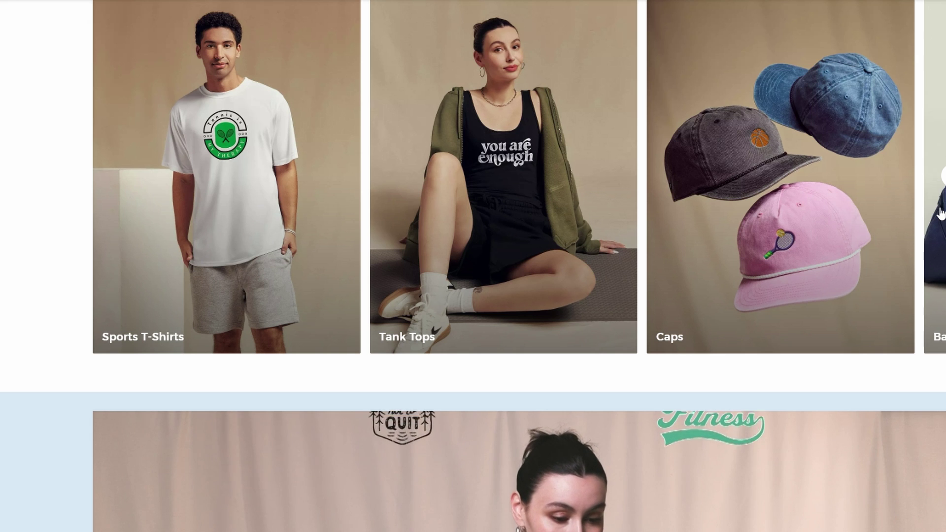
scroll(942, 213, down, 6)
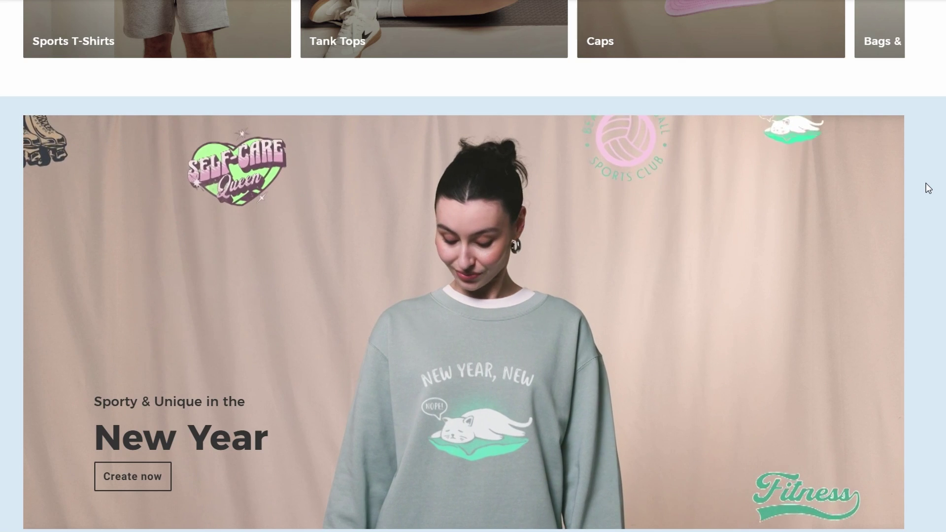
scroll(926, 183, down, 13)
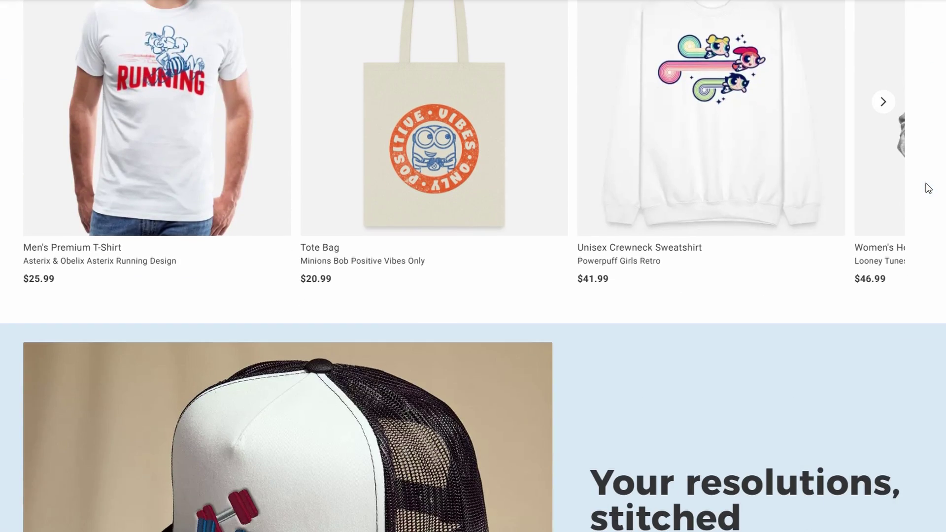
scroll(928, 188, up, 1)
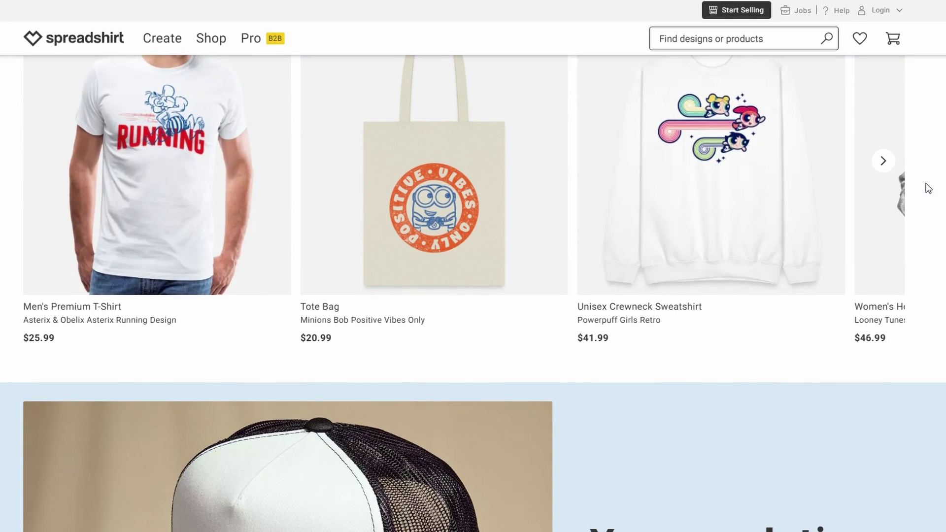
scroll(926, 187, up, 2)
click(884, 289)
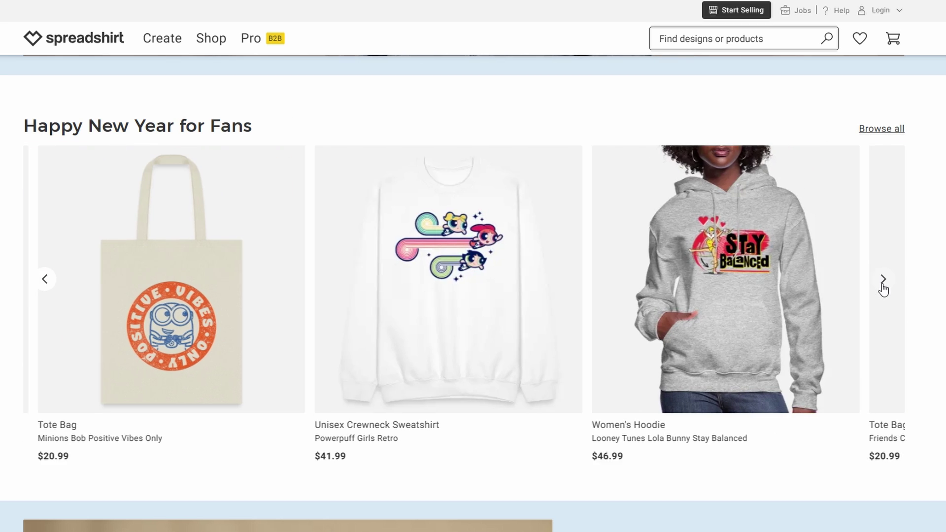
click(884, 289)
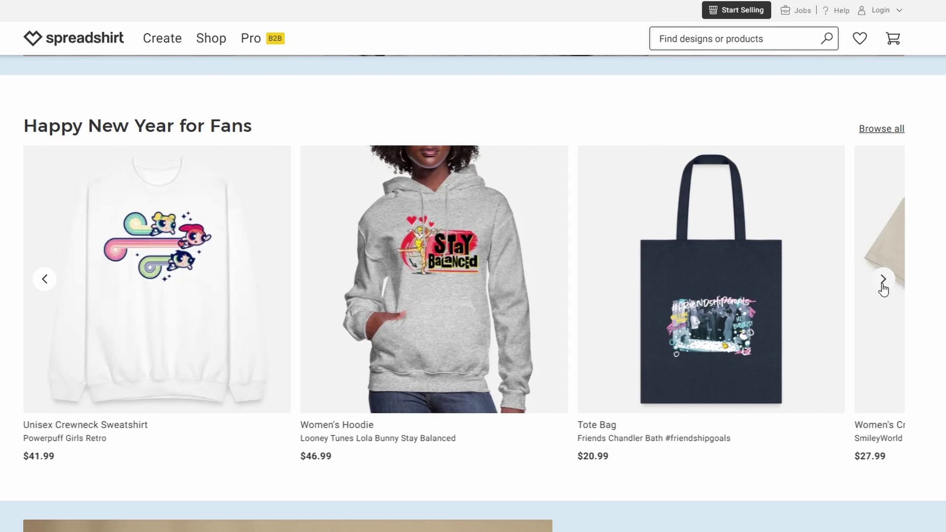
click(884, 289)
scroll(884, 290, down, 6)
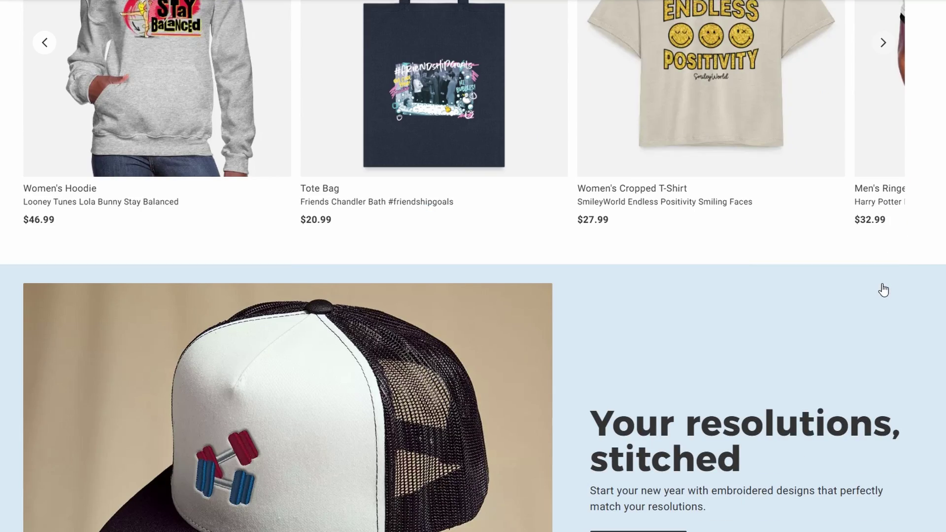
scroll(884, 289, down, 2)
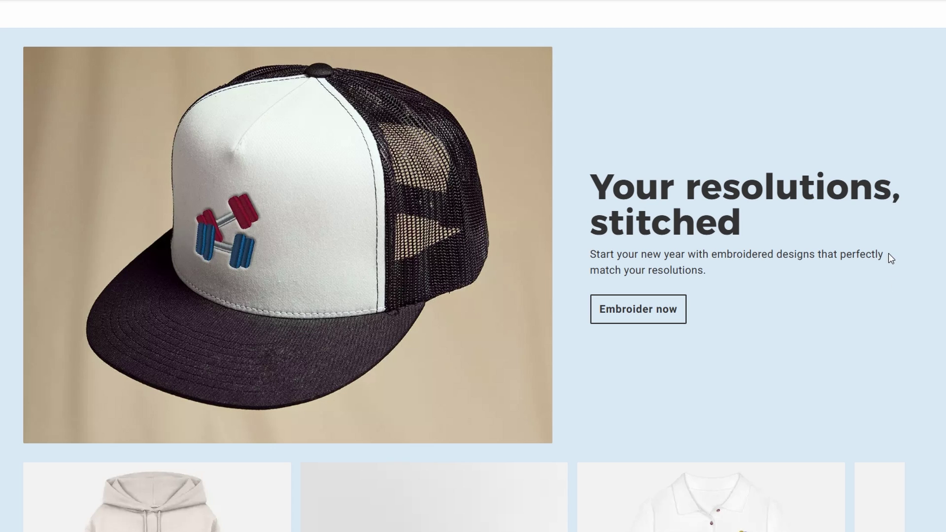
scroll(889, 254, down, 1)
scroll(889, 253, down, 5)
scroll(890, 259, down, 3)
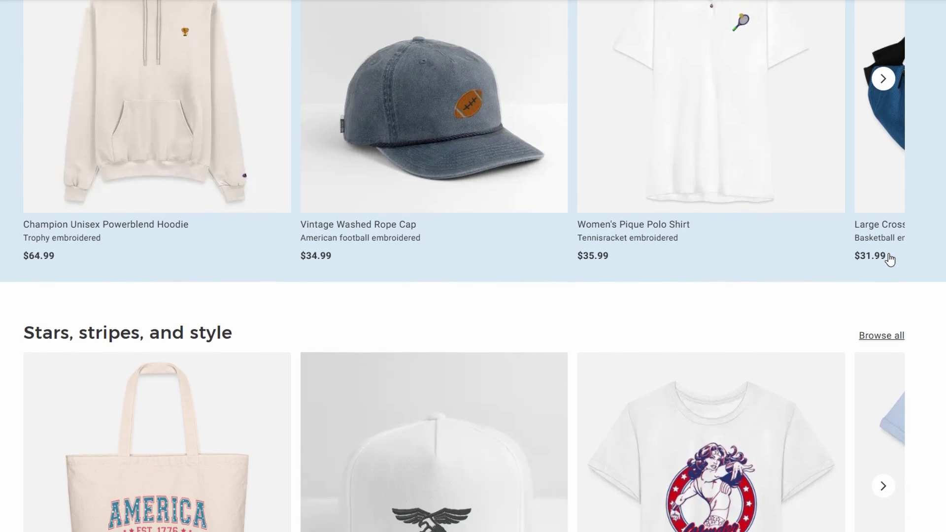
scroll(889, 257, down, 3)
scroll(891, 257, down, 3)
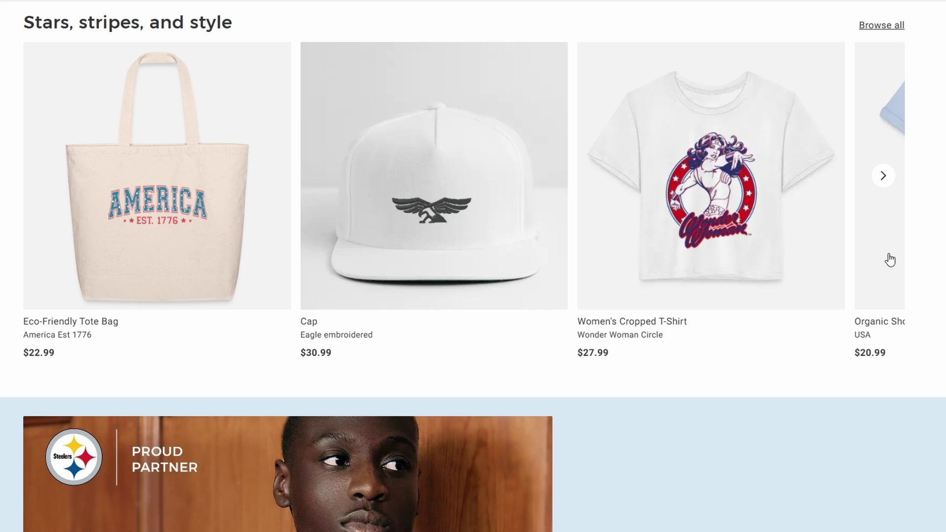
scroll(890, 259, down, 8)
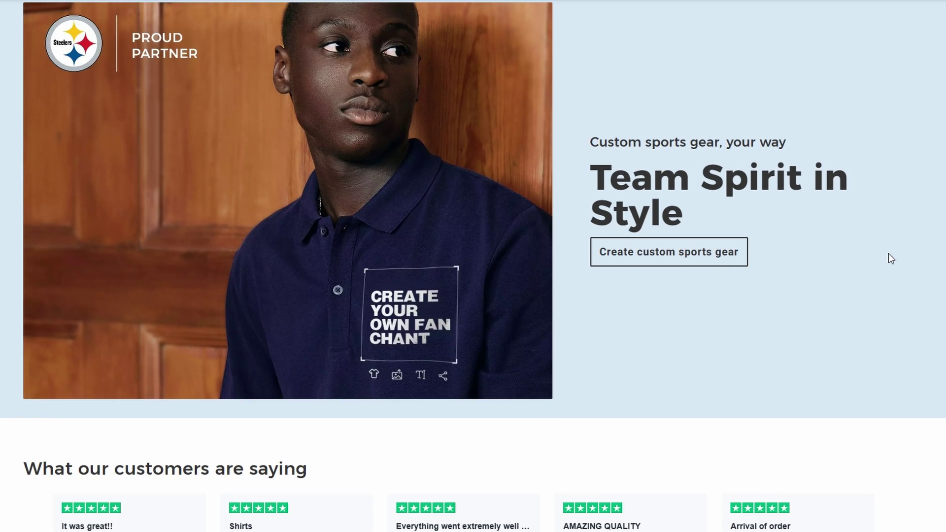
scroll(888, 253, down, 10)
scroll(888, 253, down, 8)
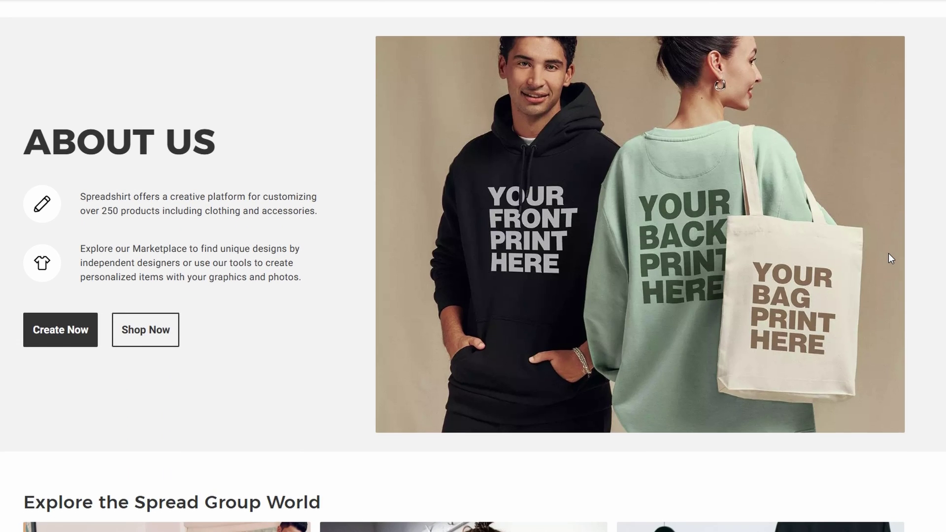
scroll(891, 260, down, 4)
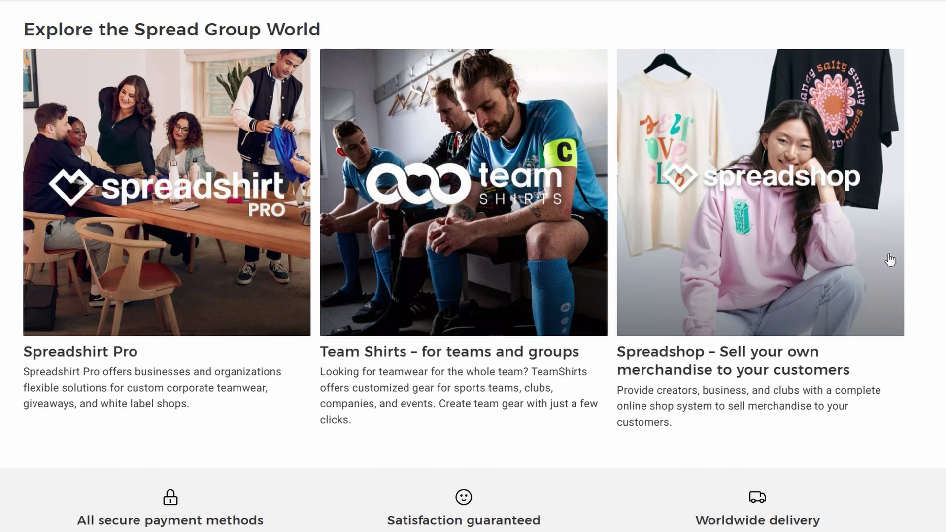
scroll(891, 260, down, 6)
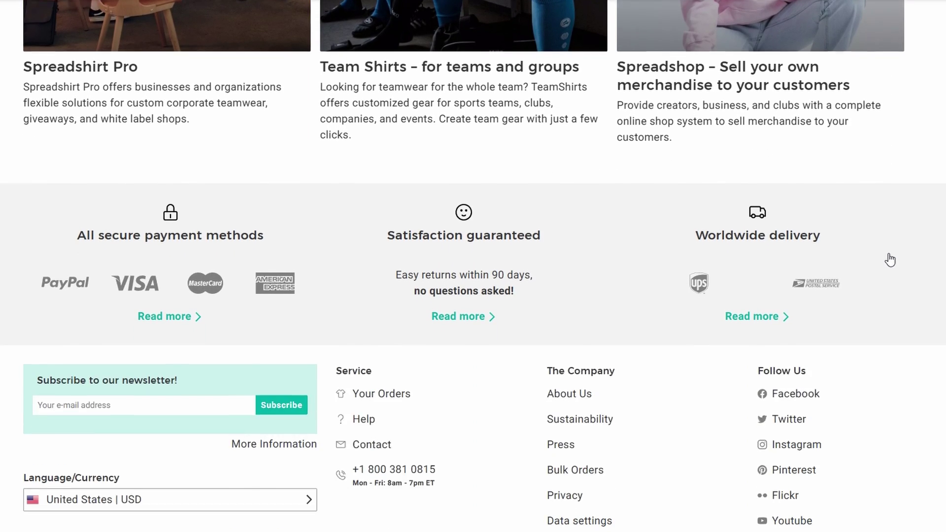
scroll(891, 259, down, 2)
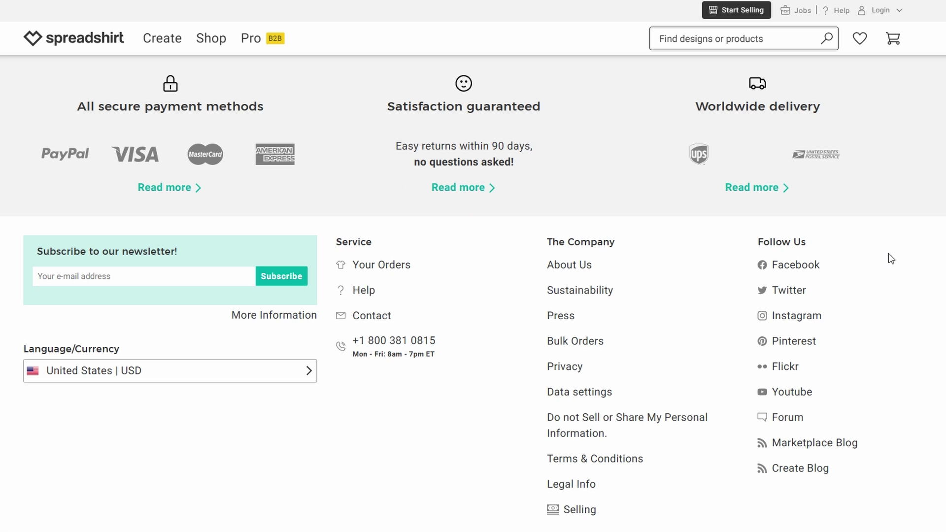
scroll(889, 253, down, 1)
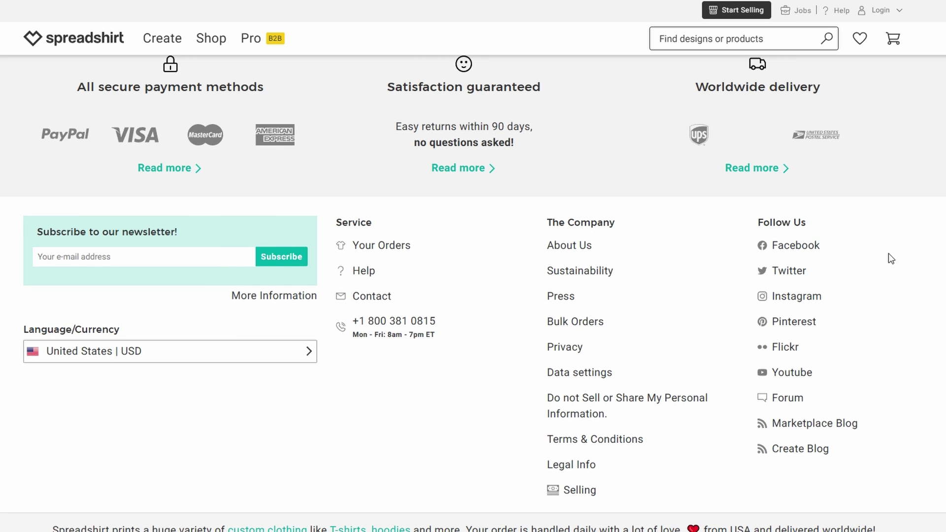
scroll(889, 254, up, 1)
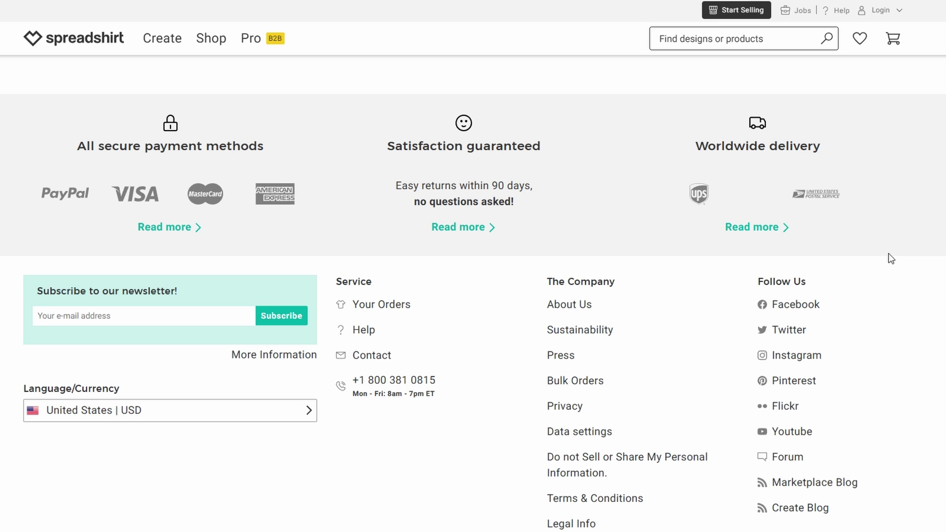
scroll(889, 254, up, 8)
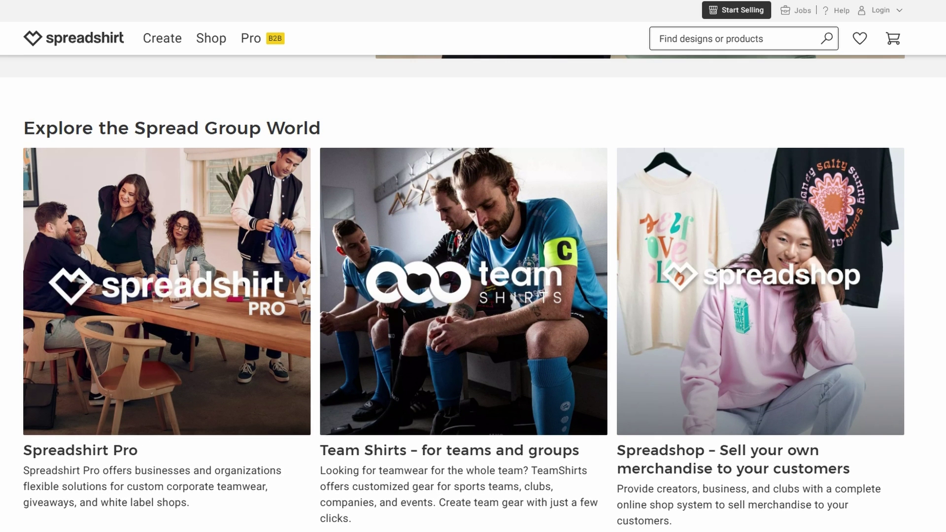
- Scroll to the Sporty bestsellers row and advance it four products with its right arrow
scroll(473, 294, up, 20)
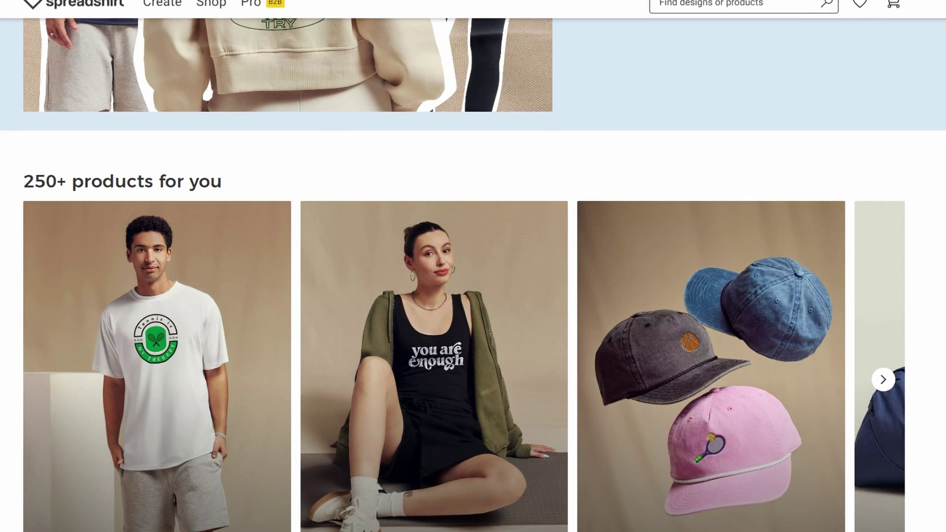
scroll(473, 293, up, 6)
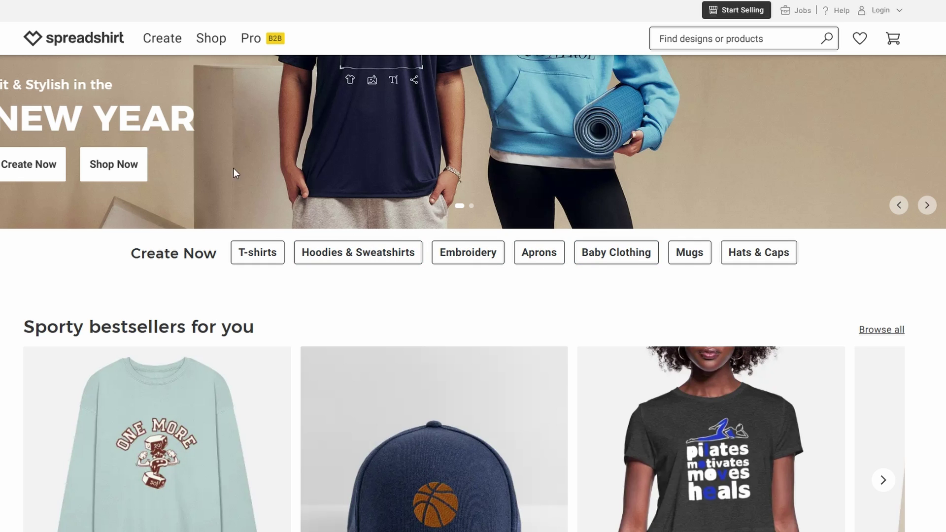
scroll(262, 192, up, 5)
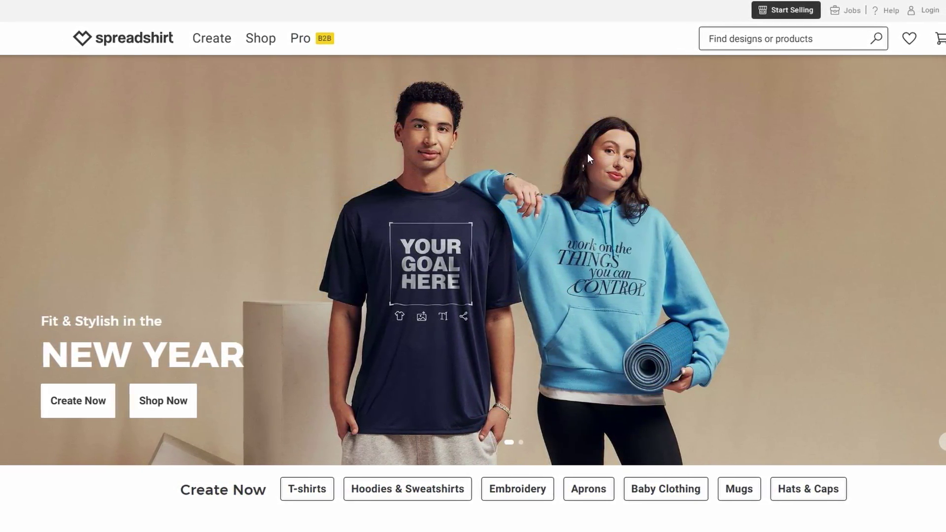
scroll(362, 217, down, 7)
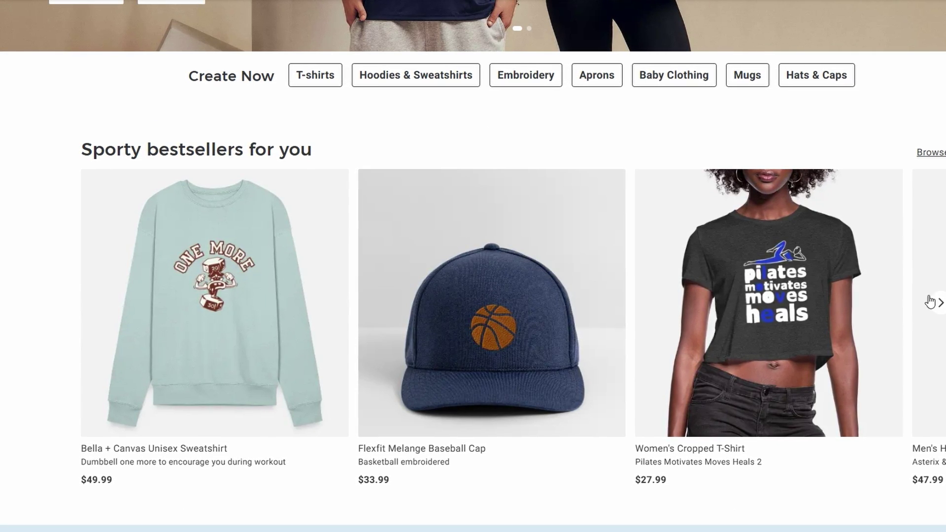
click(938, 303)
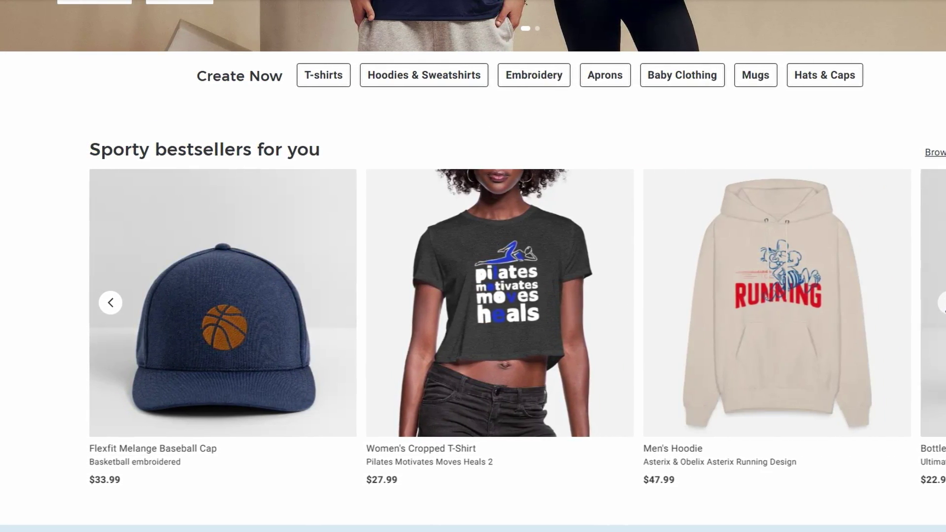
click(942, 303)
click(943, 304)
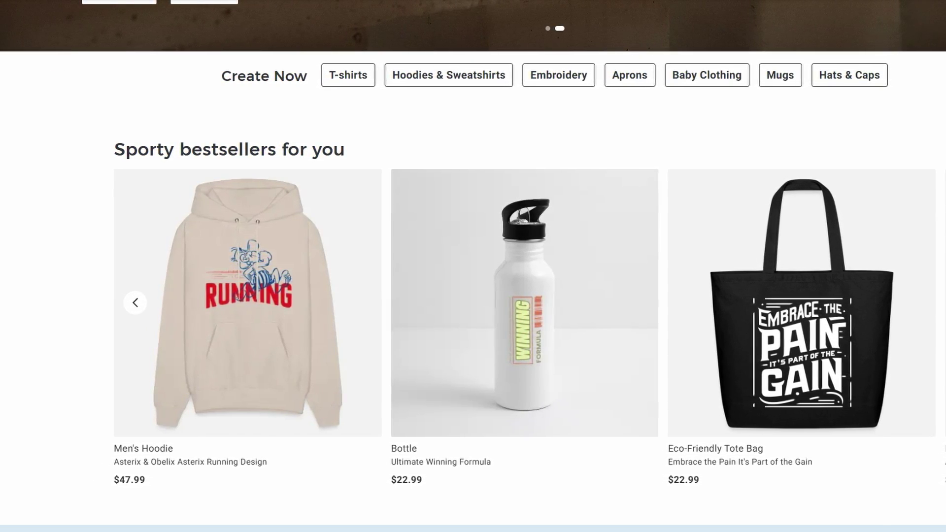
click(942, 304)
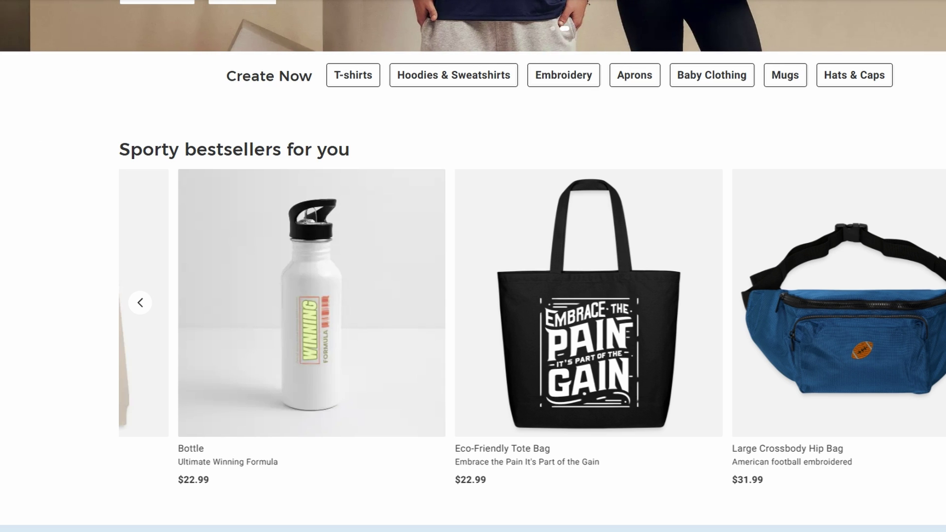
scroll(474, 266, up, 3)
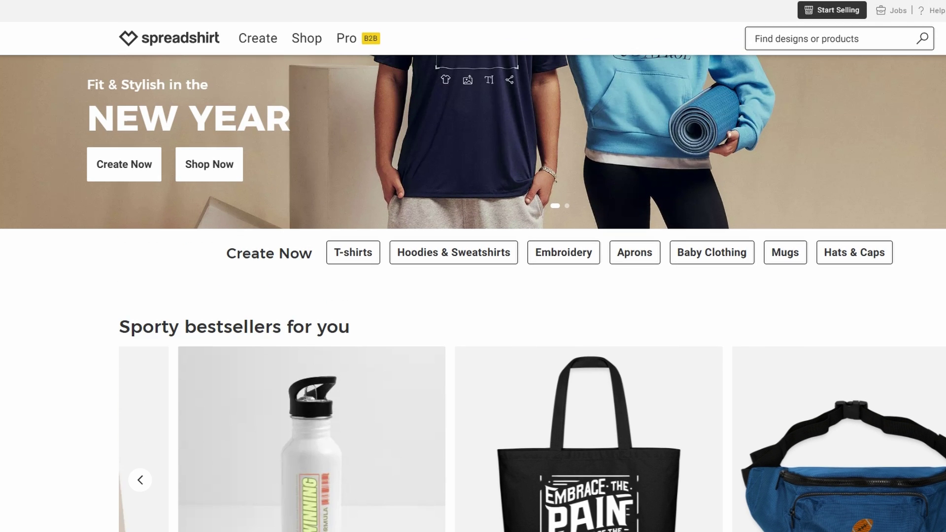
- Browse the Mugs page down to 'How to Design Your Own Mug', then return to the homepage
click(784, 253)
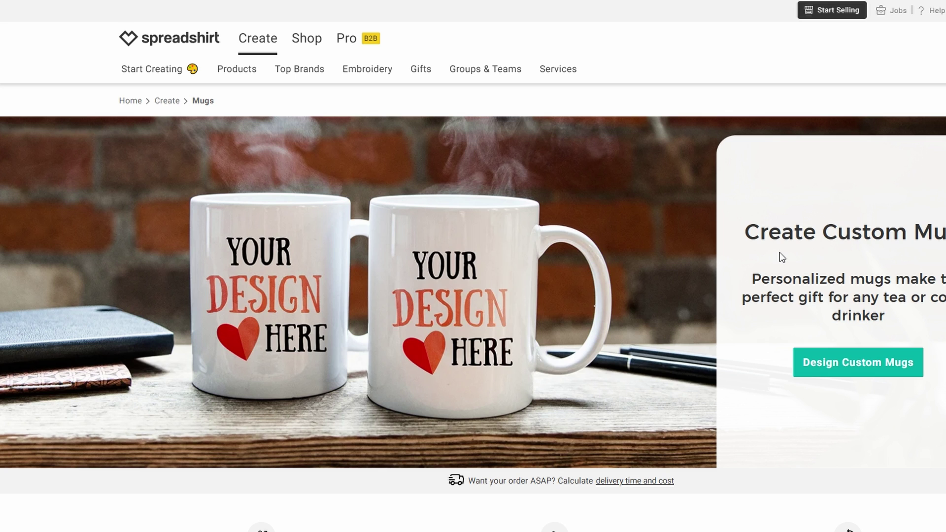
scroll(779, 252, down, 12)
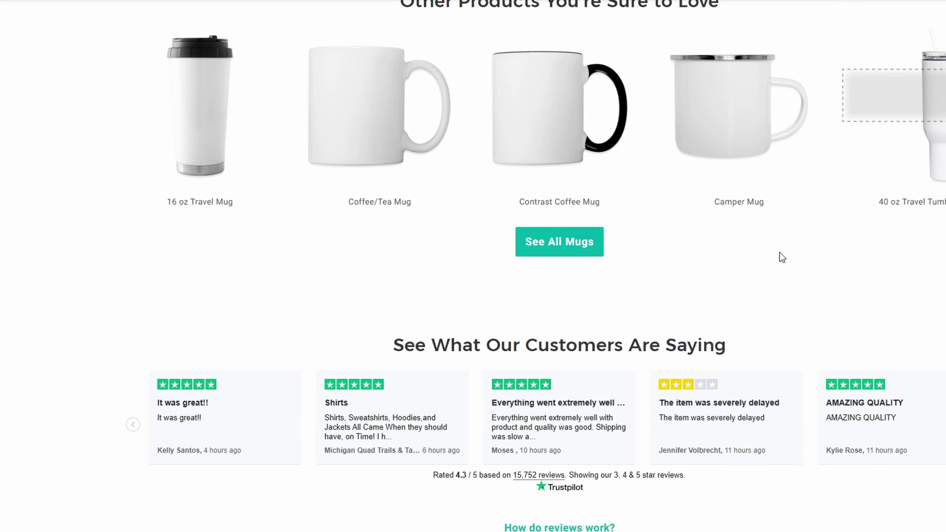
scroll(780, 253, down, 8)
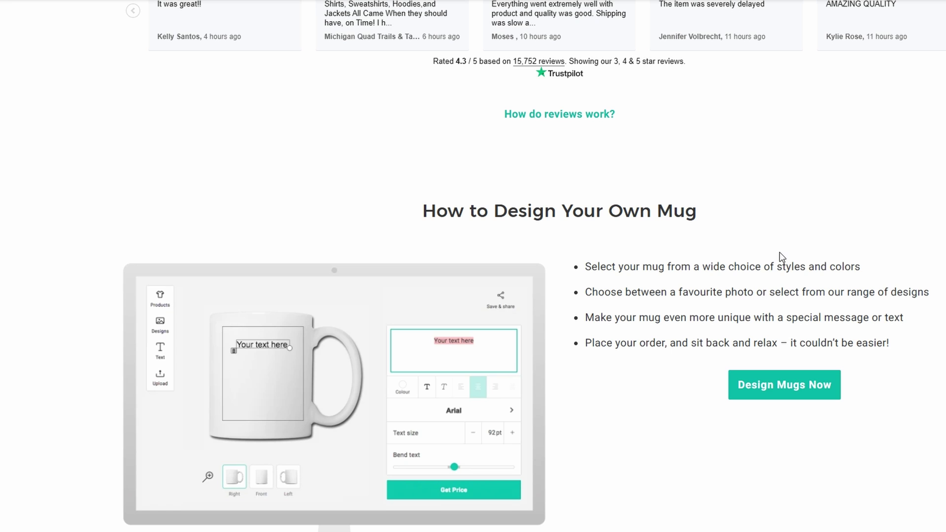
scroll(779, 252, down, 4)
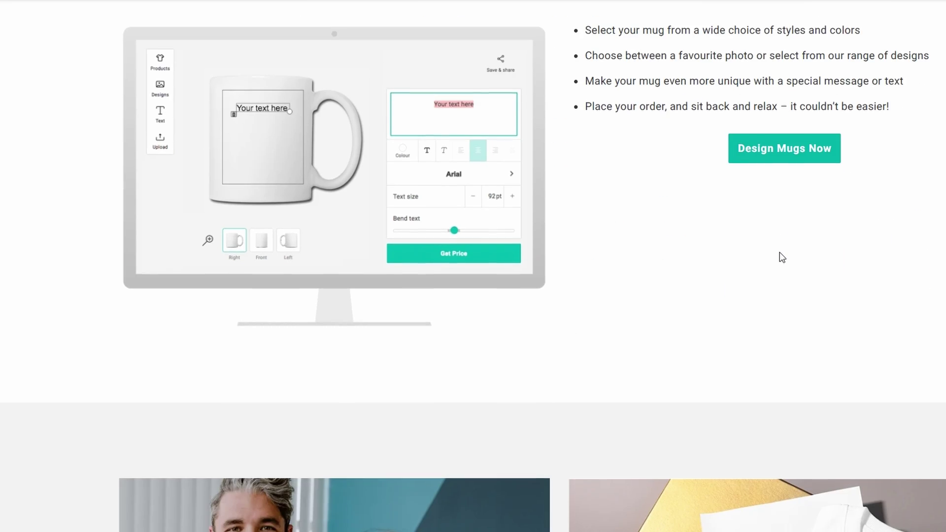
scroll(780, 252, up, 4)
scroll(780, 252, up, 5)
click(178, 38)
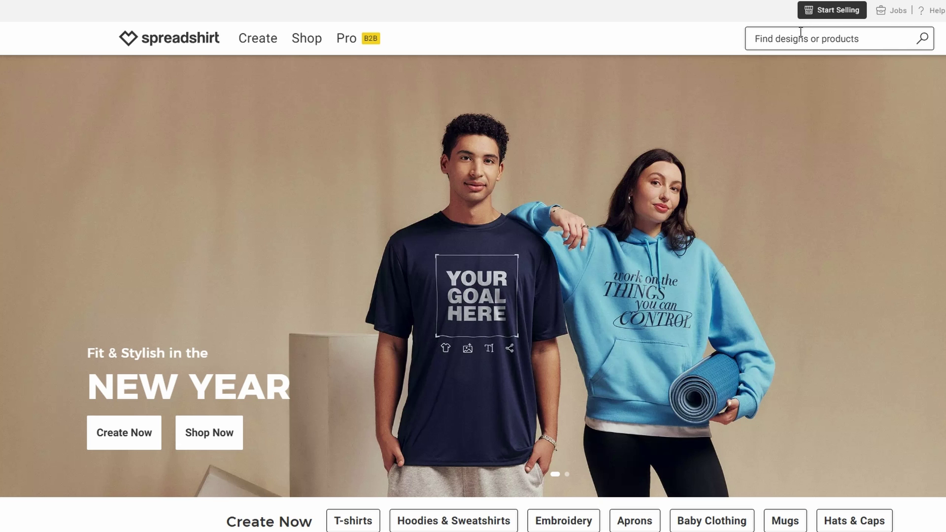
- Open the Start Selling page from the top bar
click(830, 14)
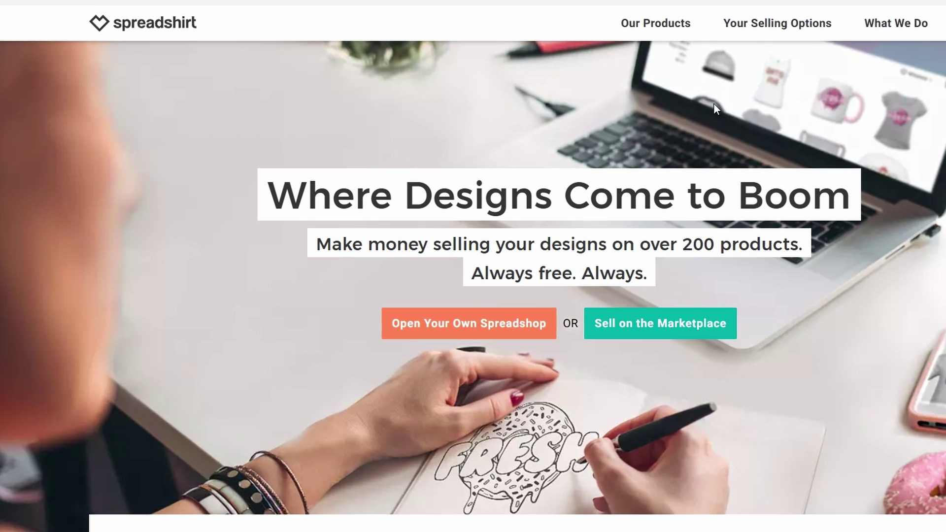
- Scroll the seller landing page down to the 'Sell your designs on over 200 products' row
scroll(751, 64, down, 3)
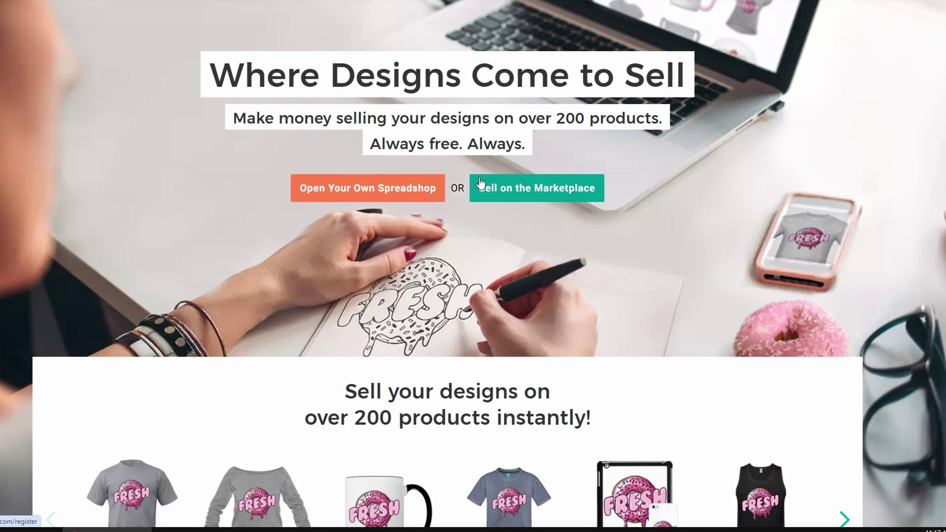
- Register as a Marketplace seller and go to the seller Dashboard
click(480, 183)
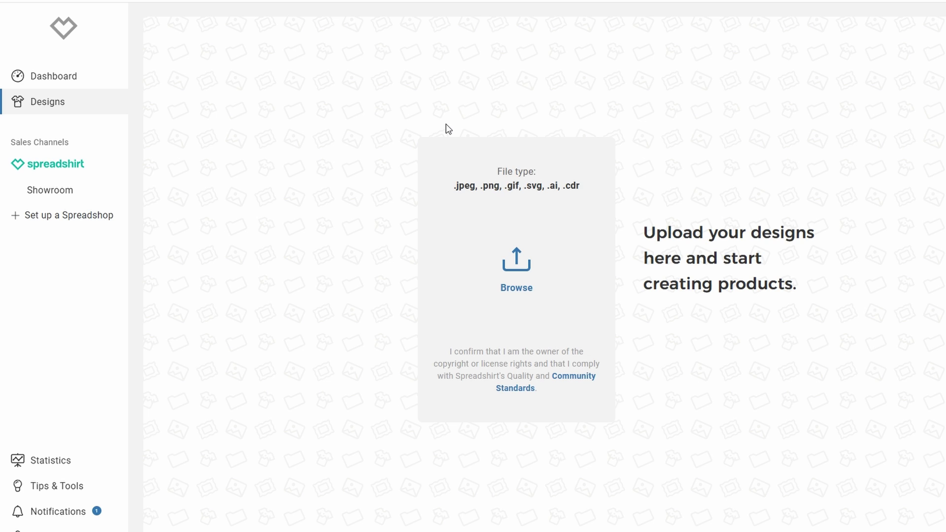
click(82, 76)
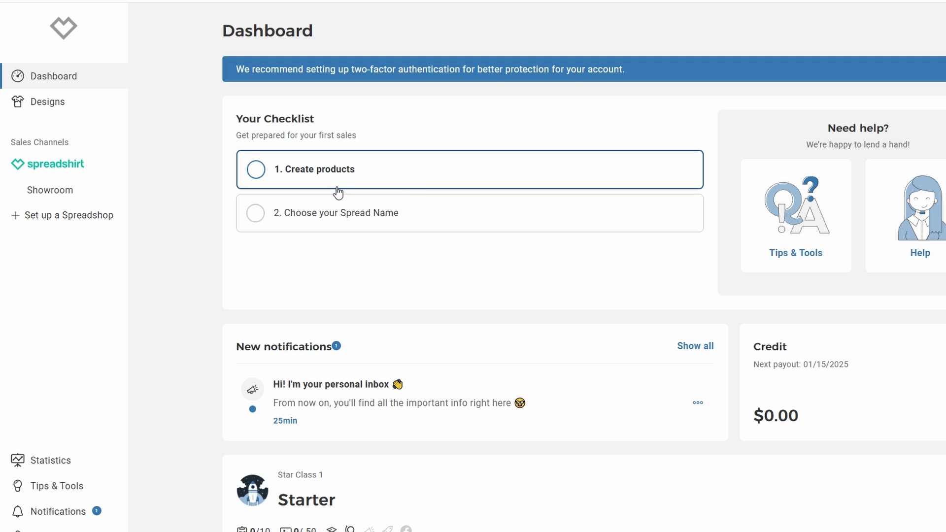
- Scroll the Dashboard, then go to the Designs upload page
scroll(338, 192, down, 2)
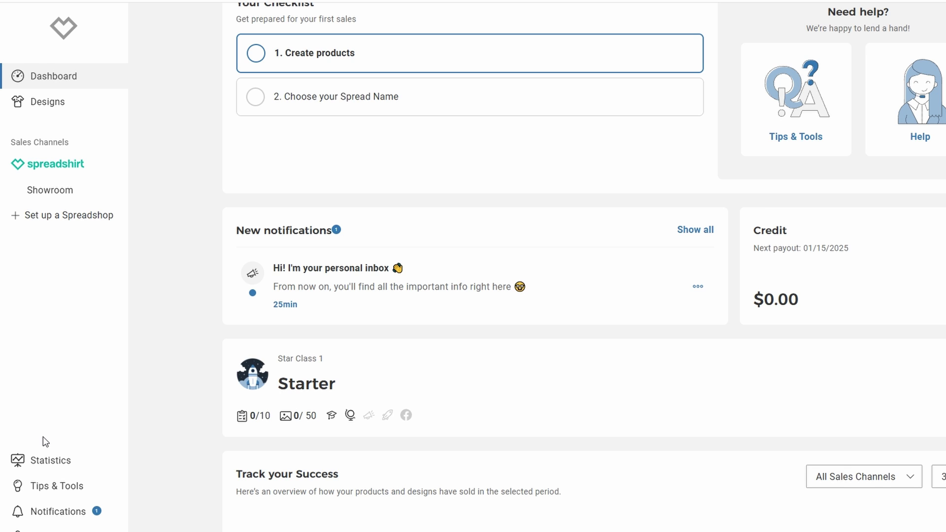
click(69, 107)
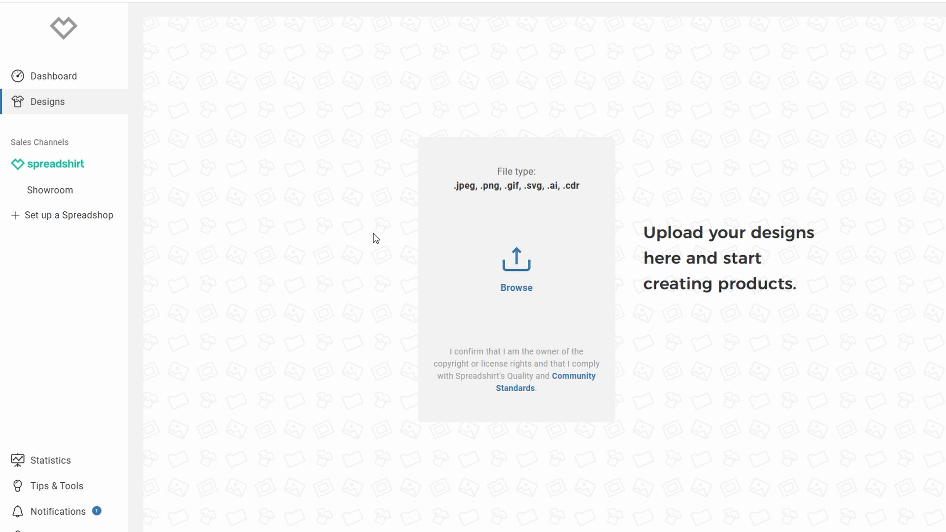
- Begin a new Spreadshop sales channel and name the shop 'Shop Name'
click(53, 213)
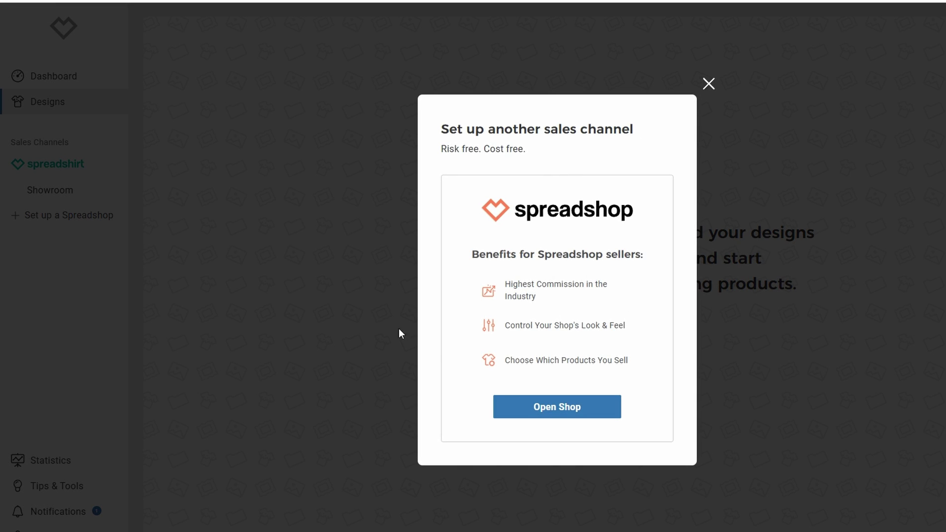
click(545, 412)
click(497, 285)
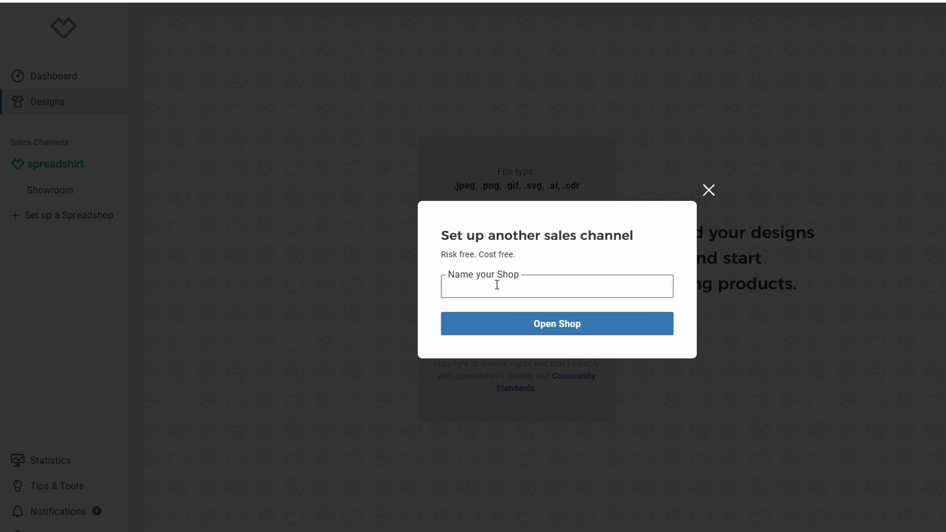
text(Shop Name)
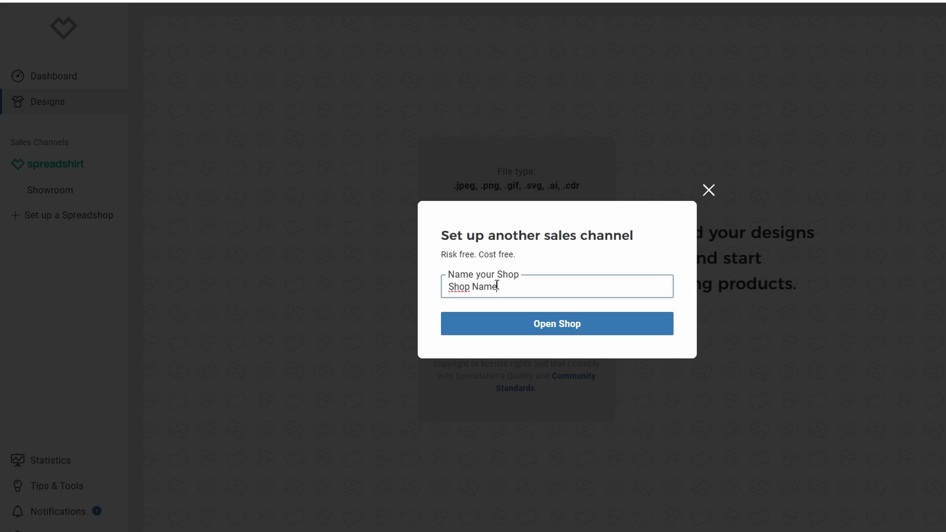
- Open the new Spreadshop and skip choosing a shop theme
click(516, 329)
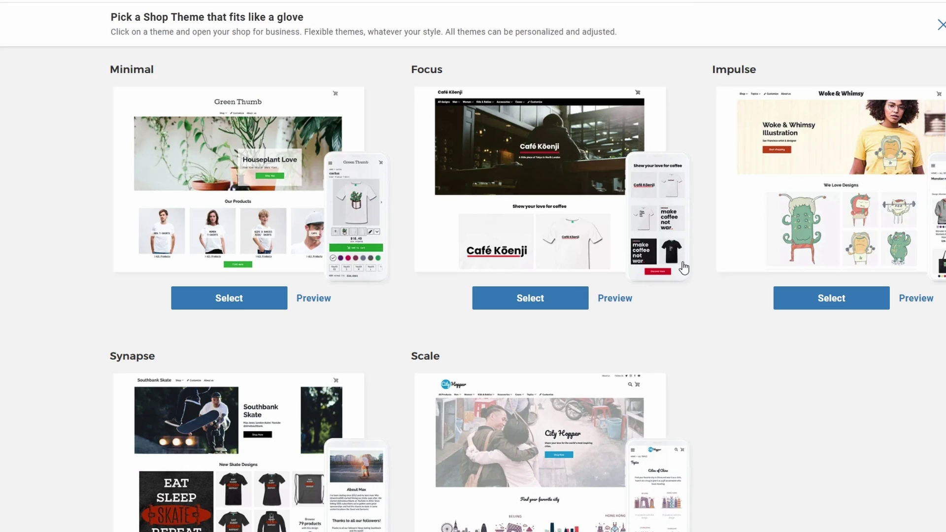
click(939, 25)
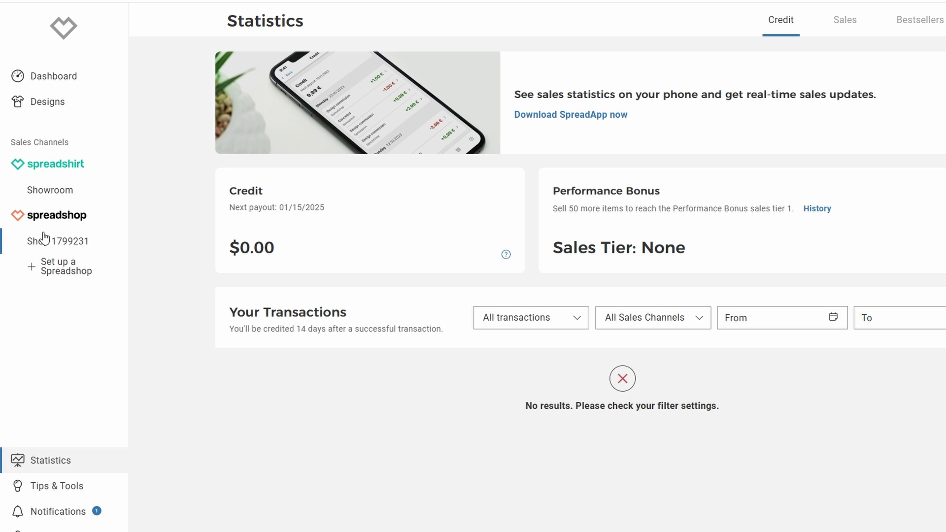
click(44, 239)
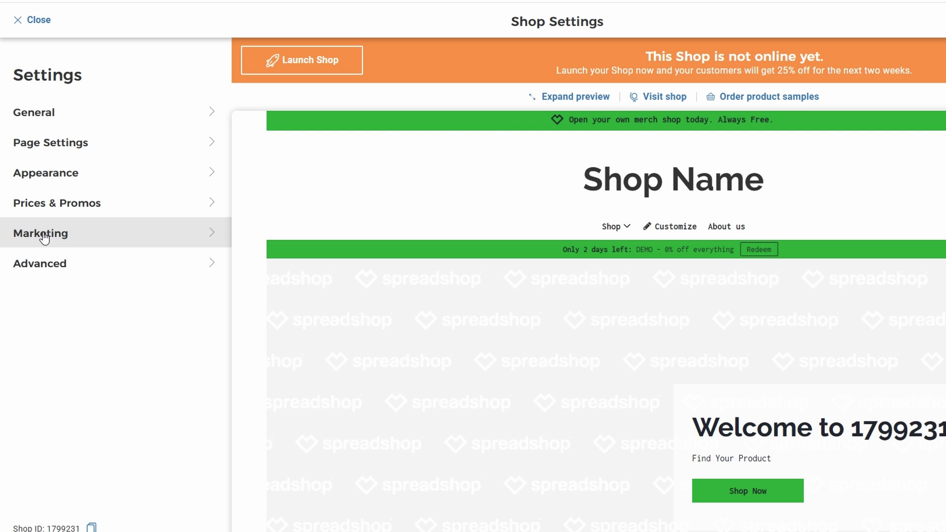
click(18, 21)
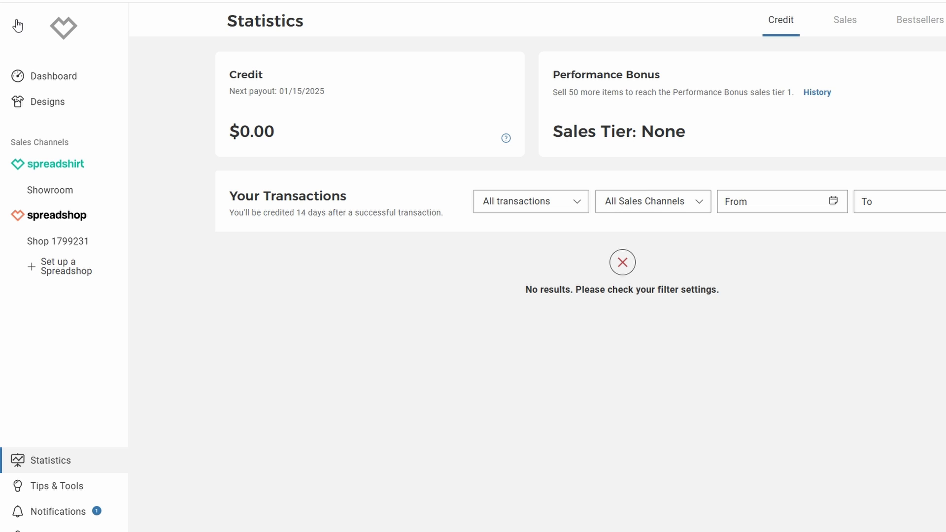
- Upload images.jpg as a first design on the Designs page
click(49, 104)
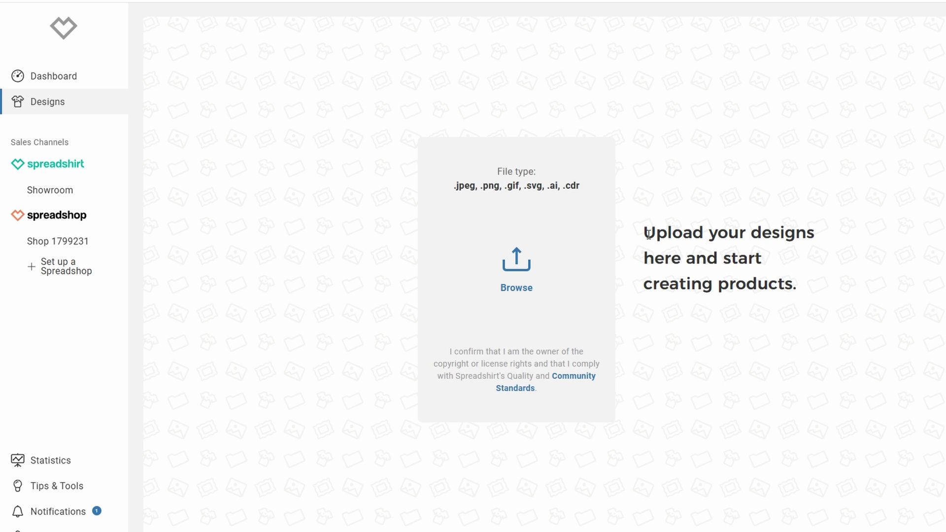
click(514, 258)
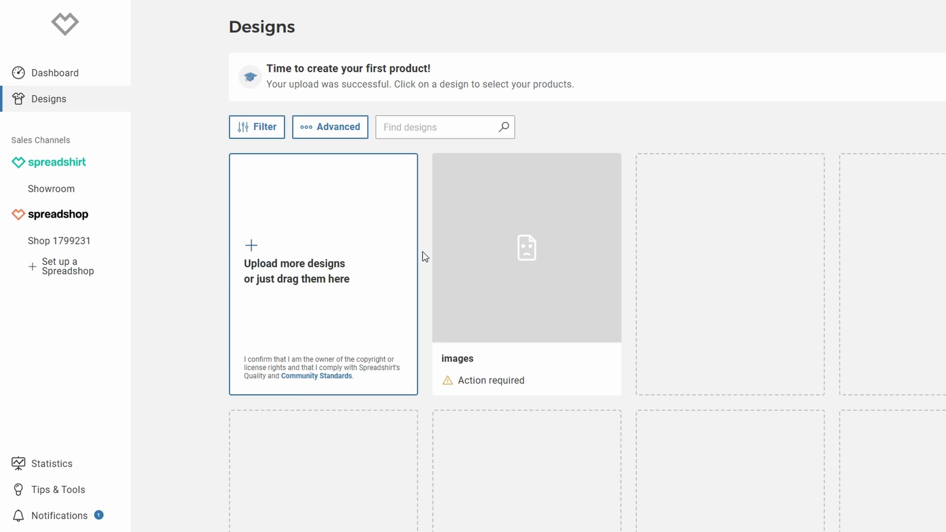
mouse_move(444, 260)
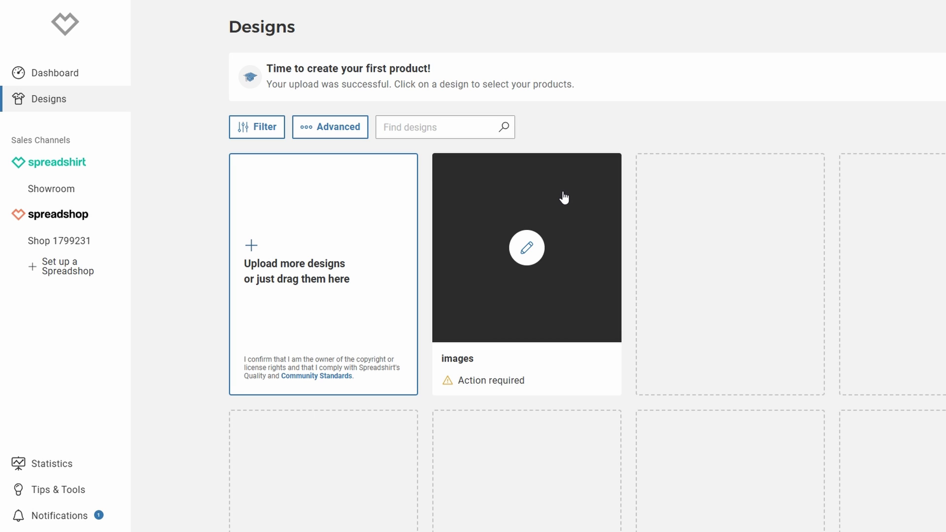
scroll(564, 198, down, 3)
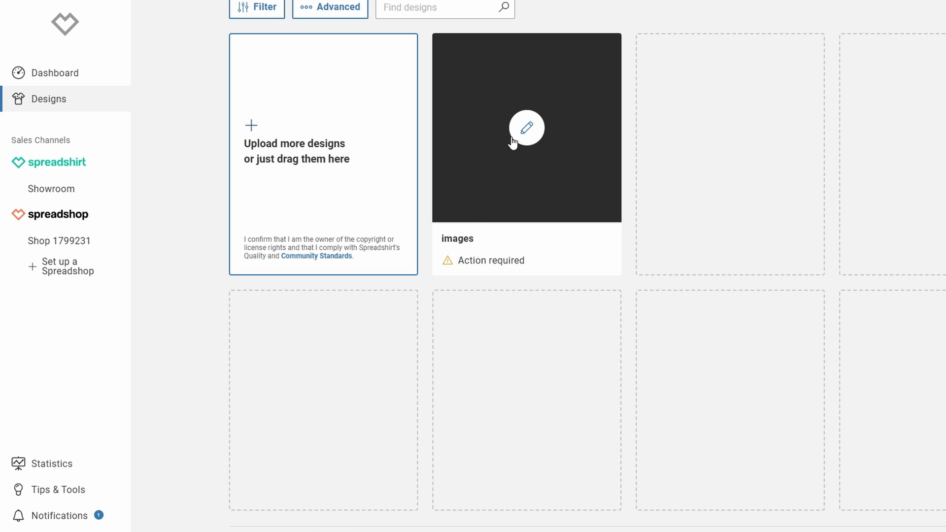
click(521, 114)
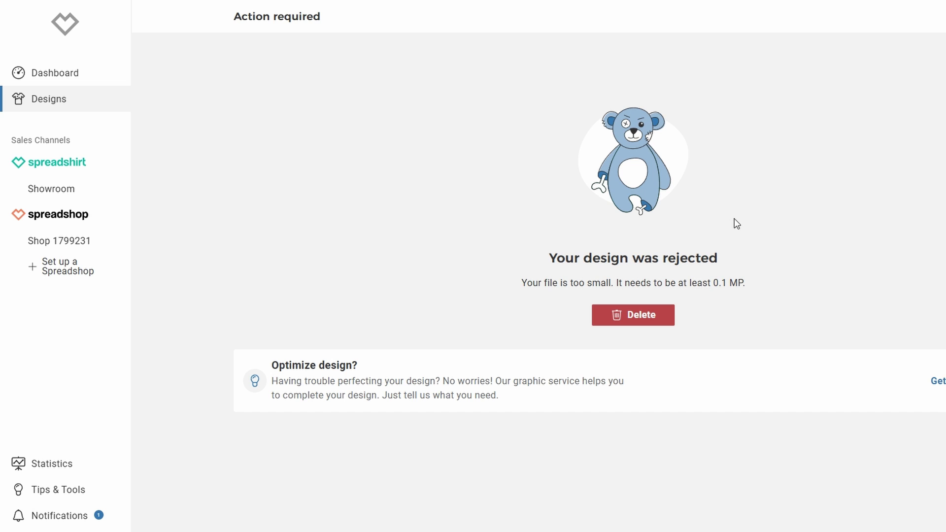
key(Escape)
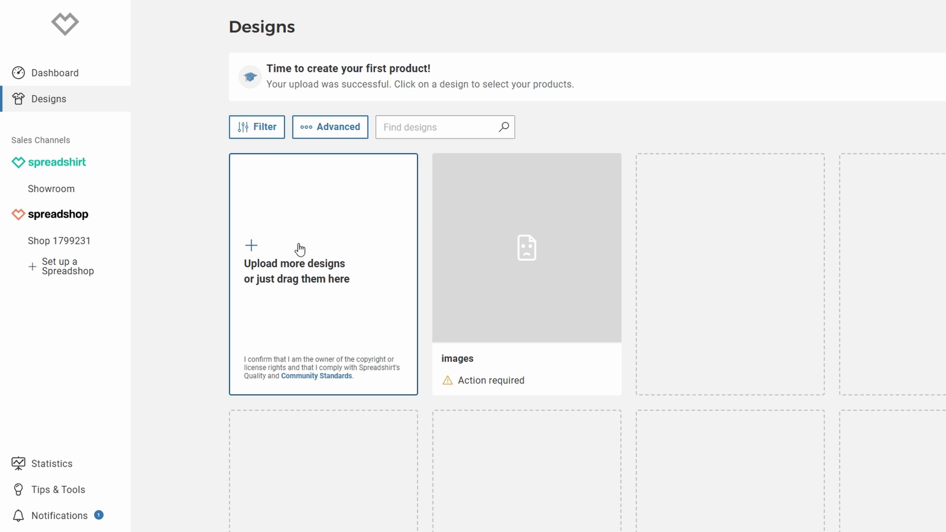
- Upload 1f449.png as a second design and open its Action required page
click(262, 262)
click(560, 243)
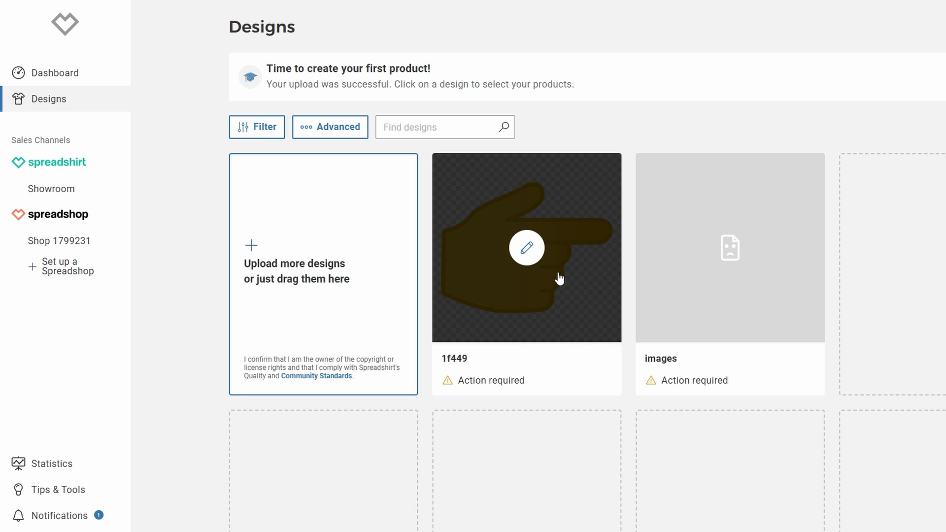
click(560, 277)
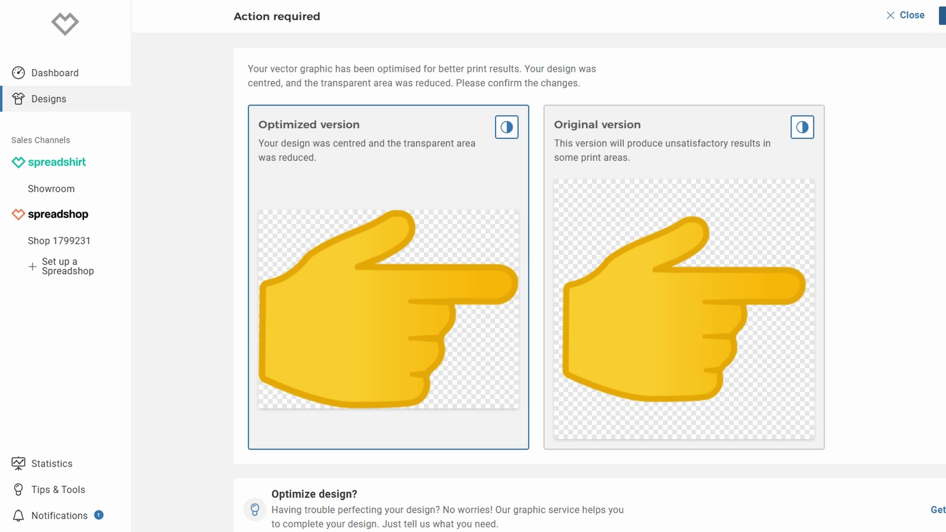
- Accept the optimized 1f449 design and switch on selling on the Spreadshirt Marketplace
click(906, 15)
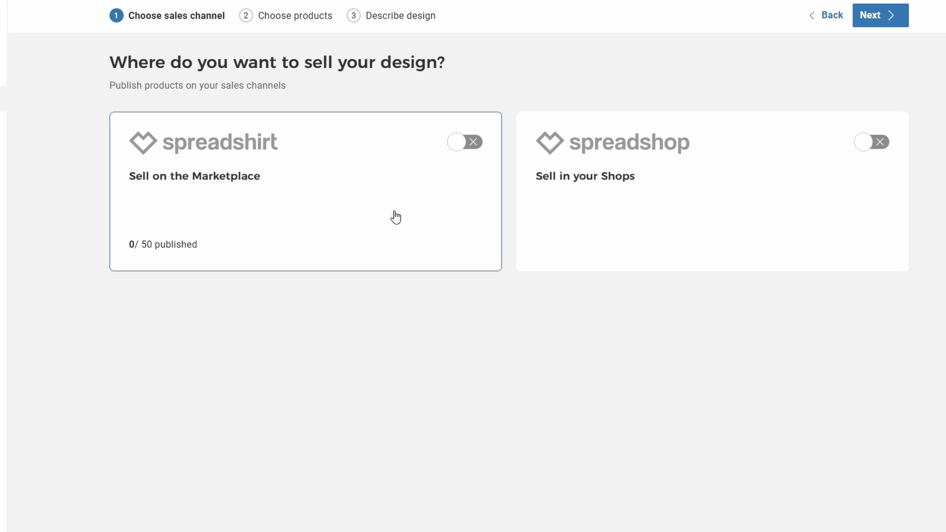
click(396, 218)
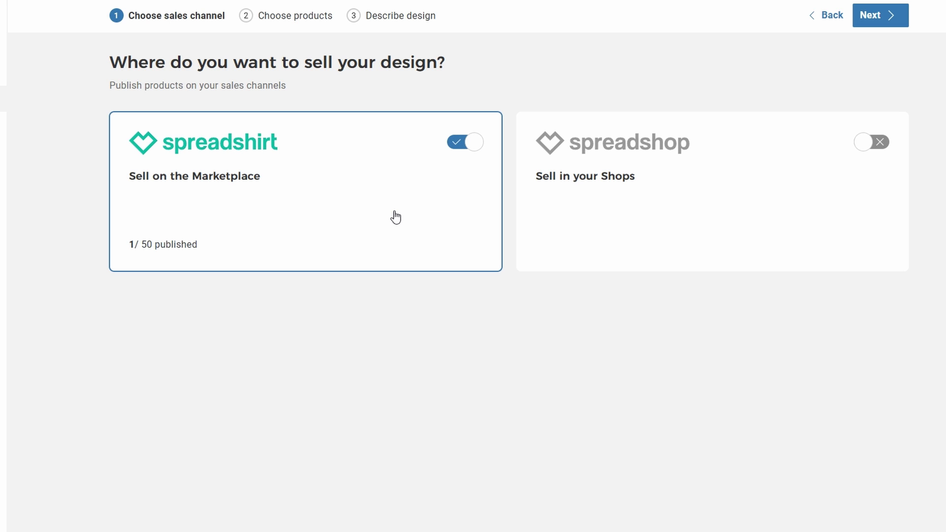
- Move on to product selection, look through the grid, and drop the Full Color Mug
click(871, 14)
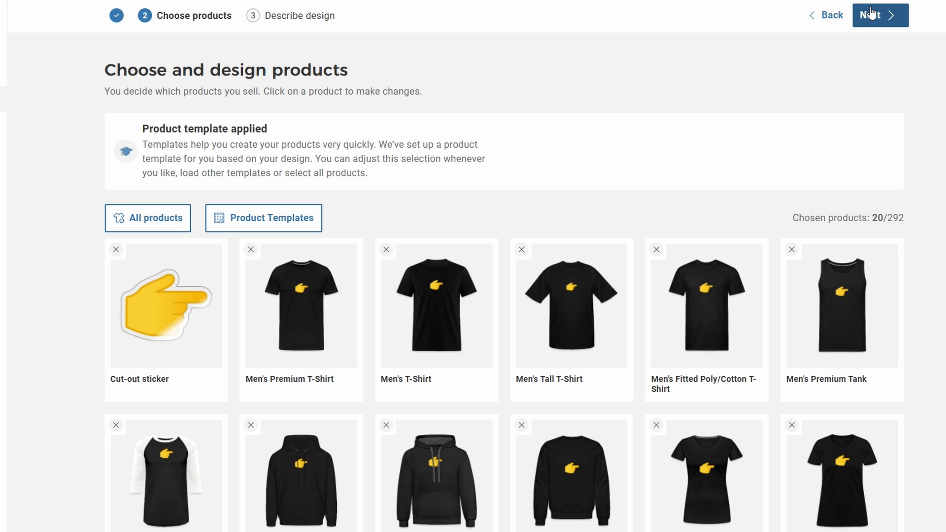
scroll(698, 108, down, 3)
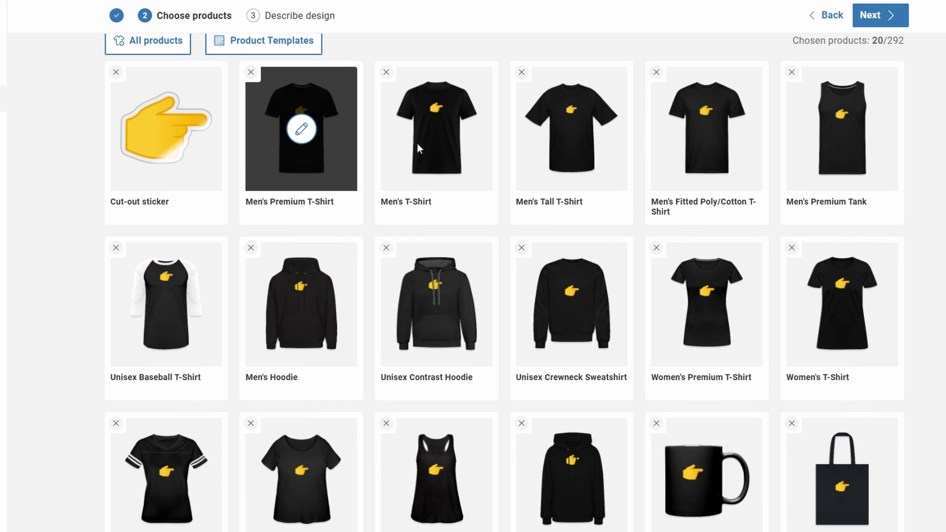
scroll(890, 225, down, 1)
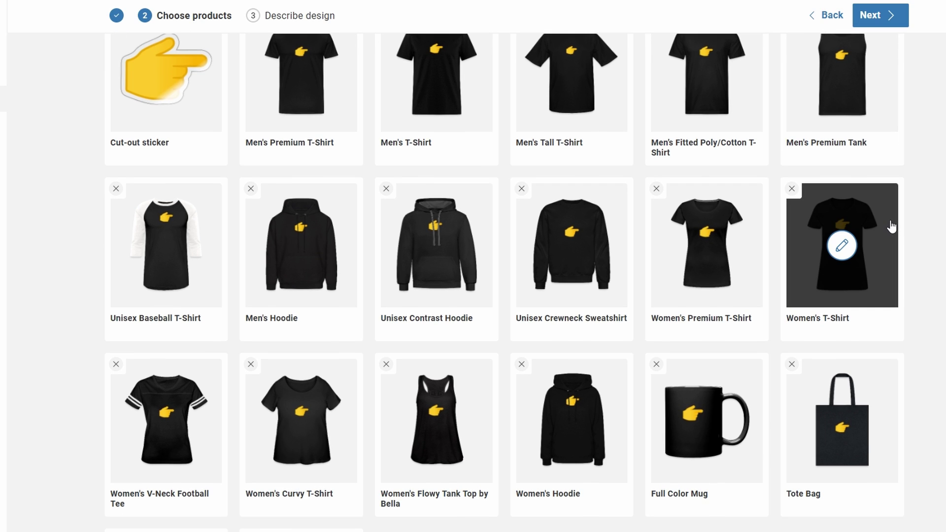
scroll(890, 226, up, 4)
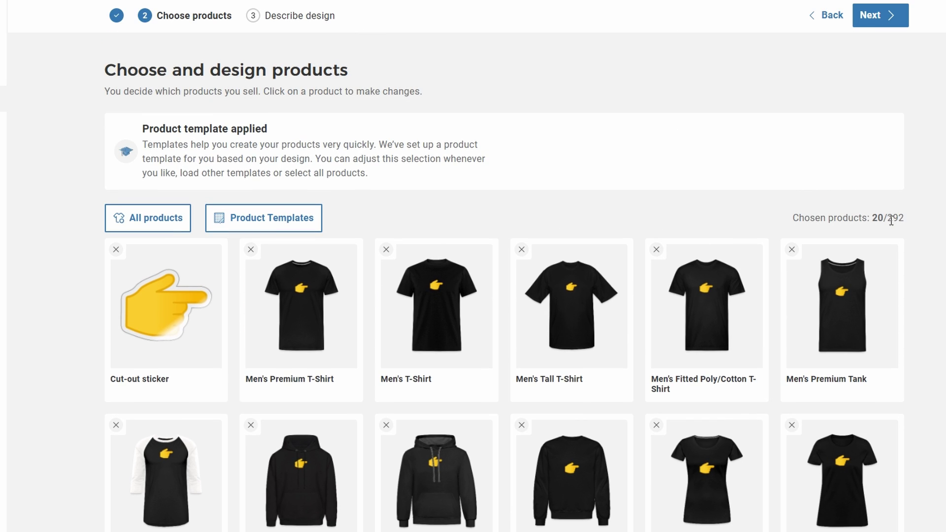
scroll(891, 223, down, 4)
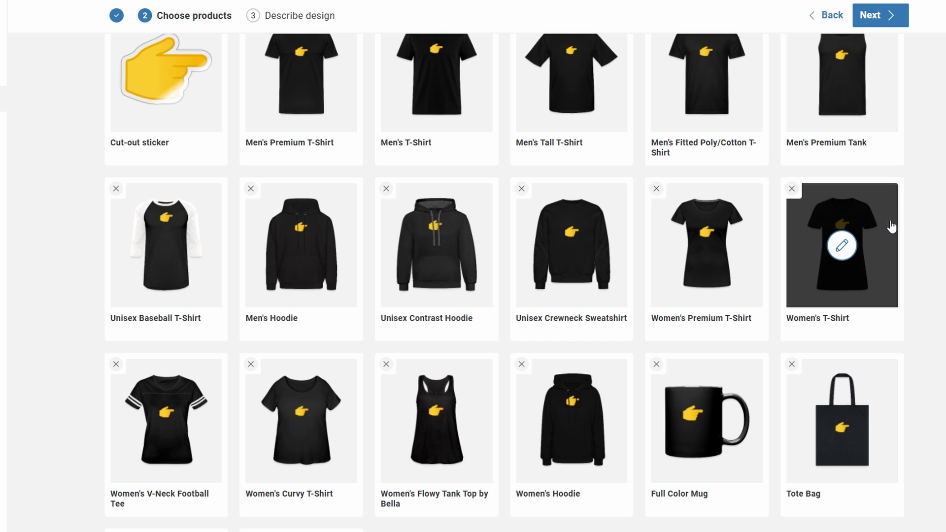
scroll(892, 226, down, 3)
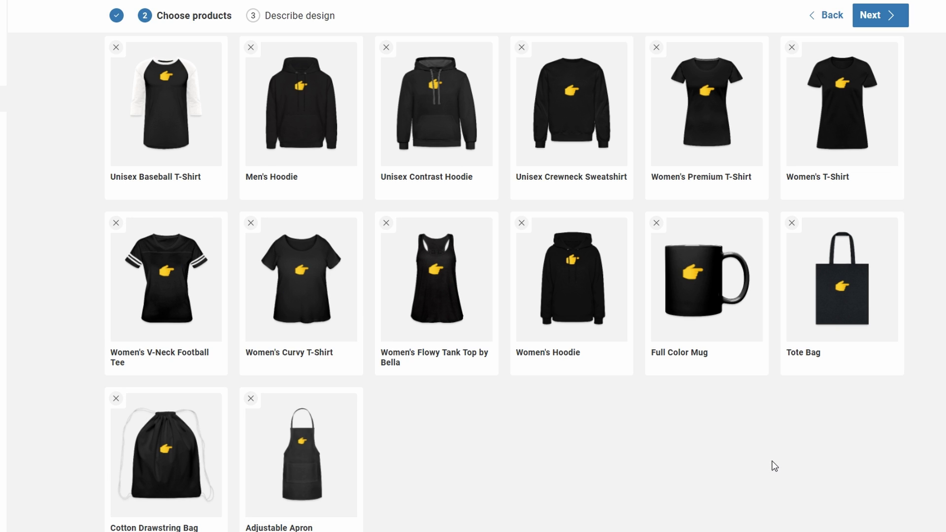
scroll(773, 466, up, 5)
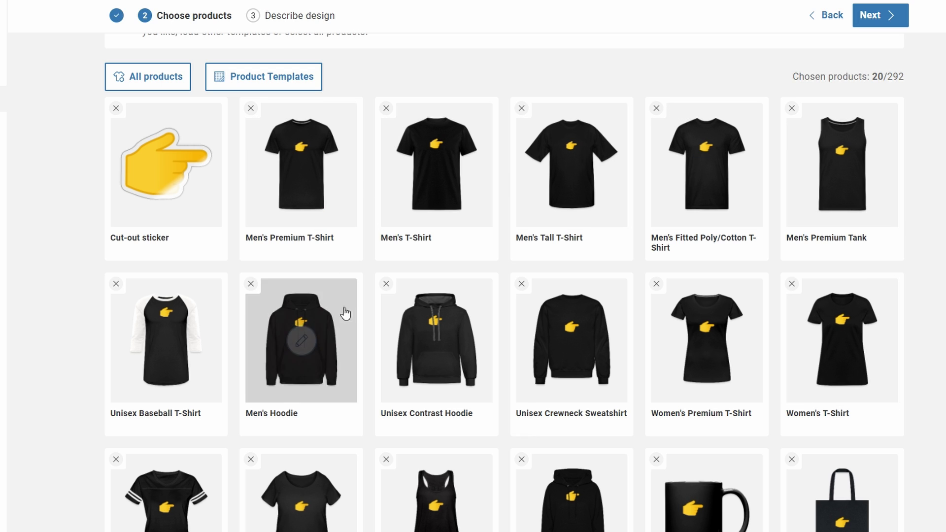
scroll(469, 339, down, 3)
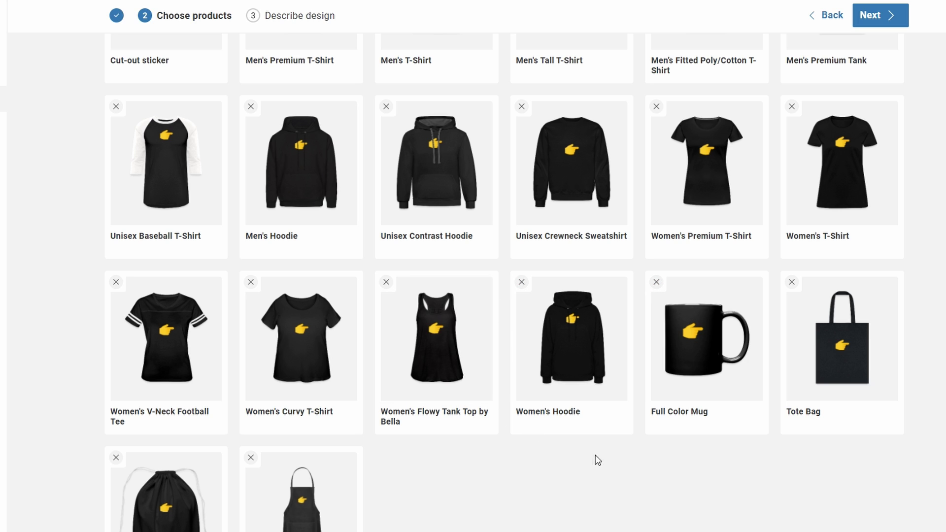
click(656, 282)
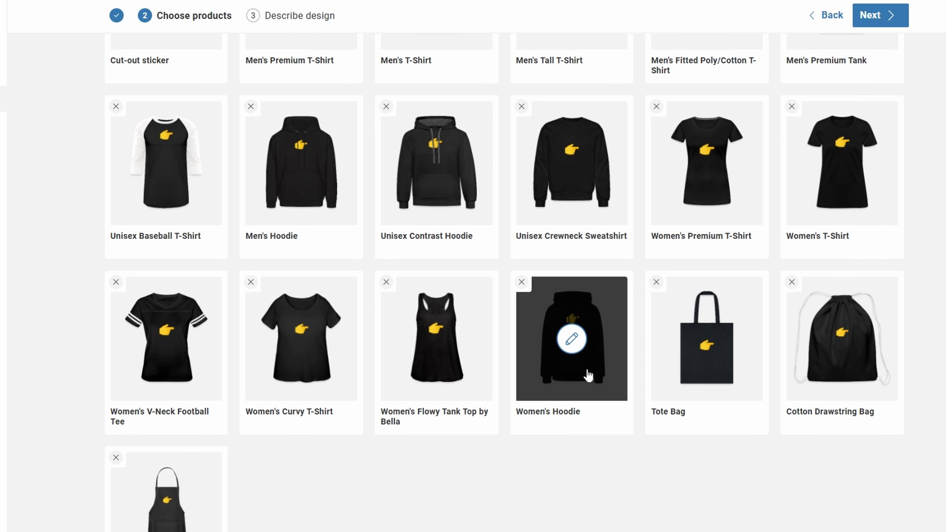
- In the Unisex Crewneck Sweatshirt editor, preview grey and navy, then set it to white
click(577, 167)
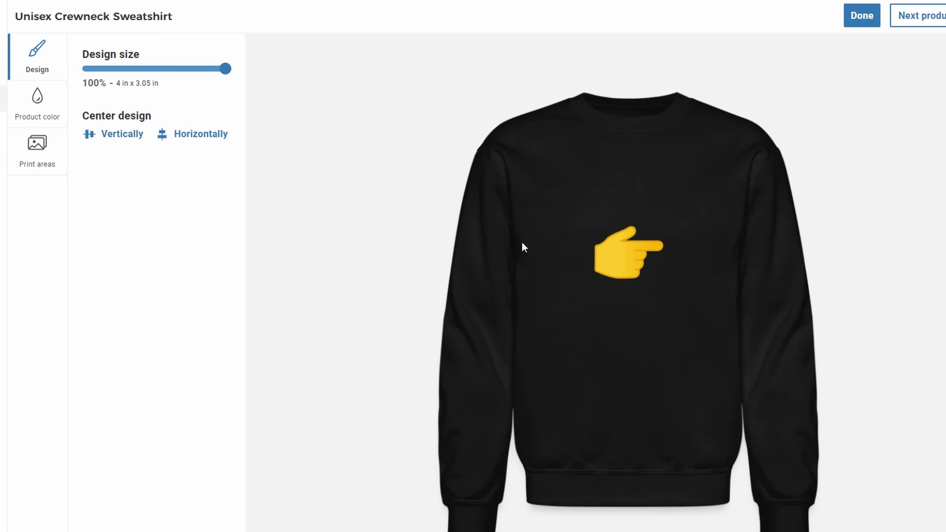
click(43, 103)
click(168, 143)
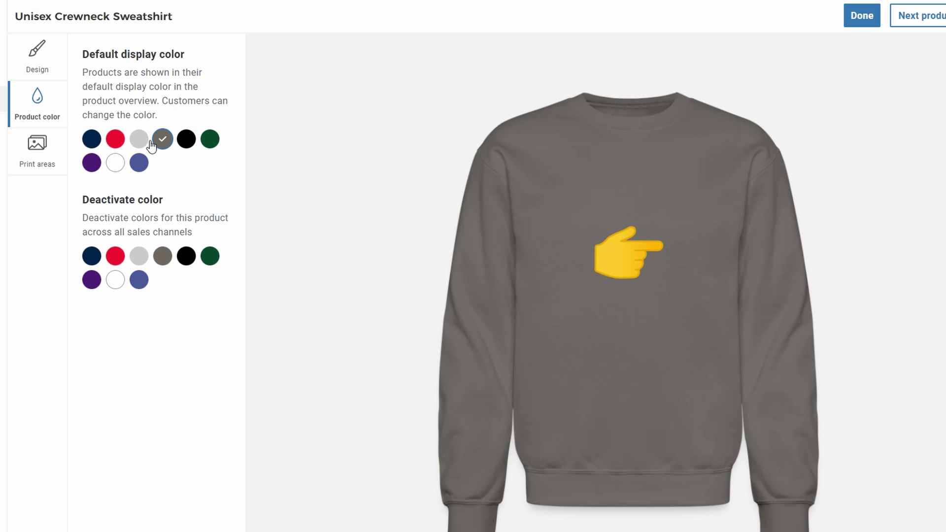
click(90, 142)
click(116, 168)
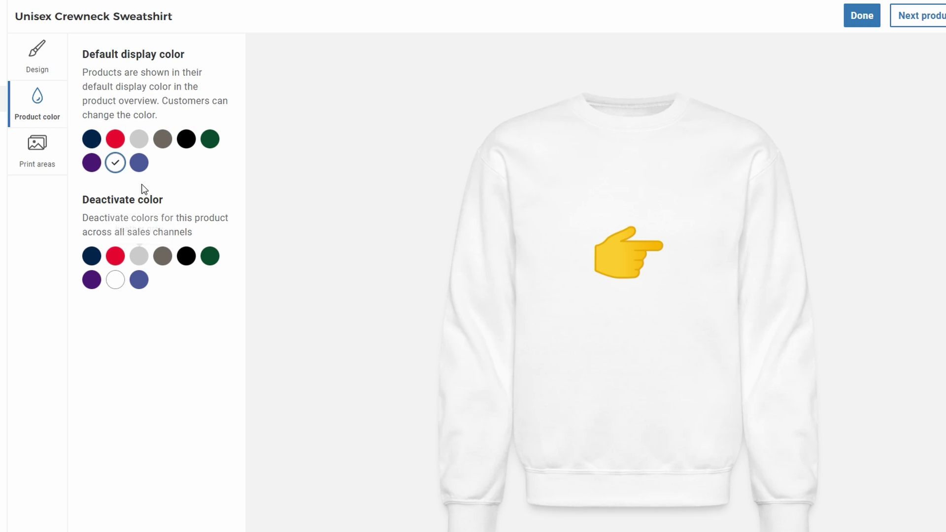
click(636, 266)
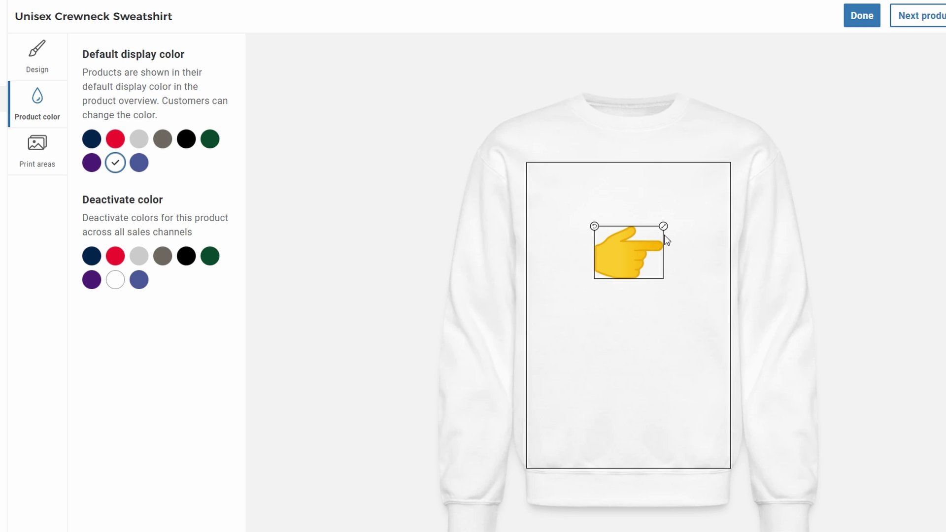
- Shrink the emoji slightly and rotate it so the hand points upward
mouse_move(664, 227)
mouse_down()
mouse_move(699, 212)
mouse_move(662, 228)
mouse_up()
drag(597, 230, 670, 195)
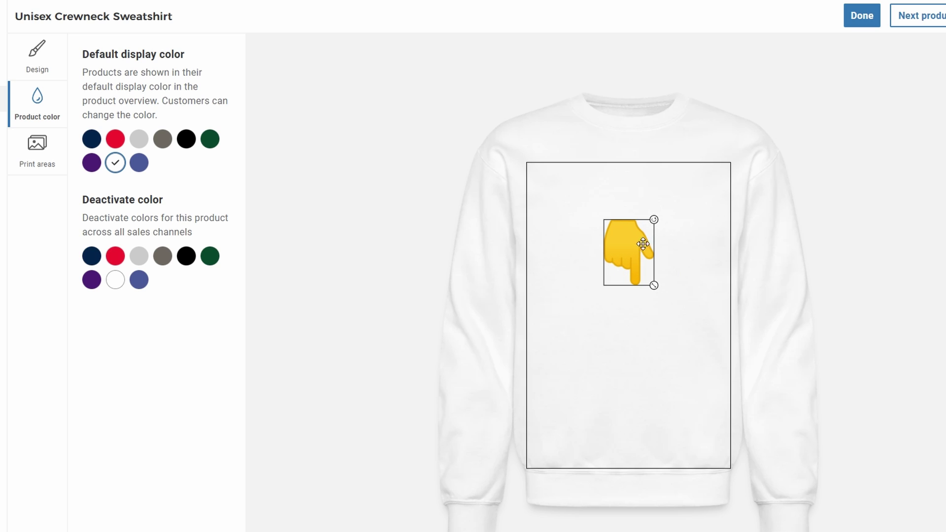
drag(655, 223, 600, 306)
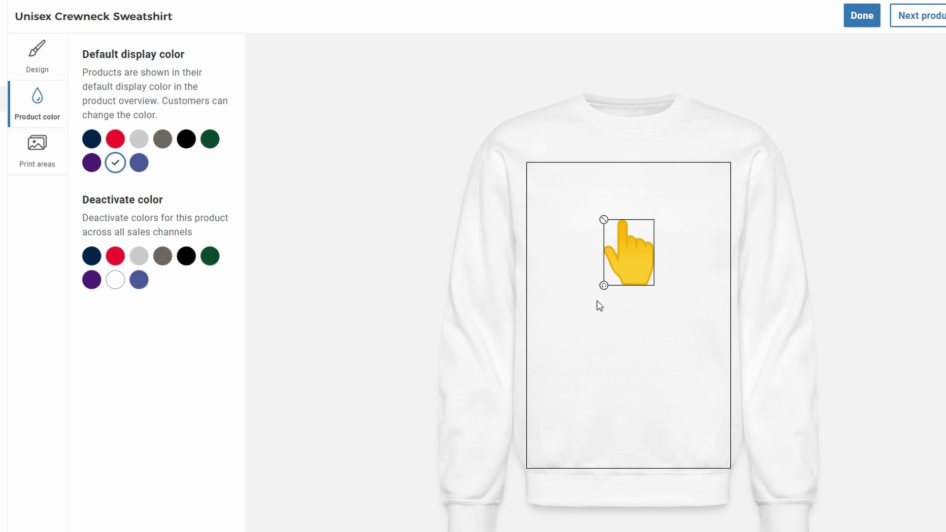
- Make navy the sweatshirt's default display colour and return to the product grid
click(114, 141)
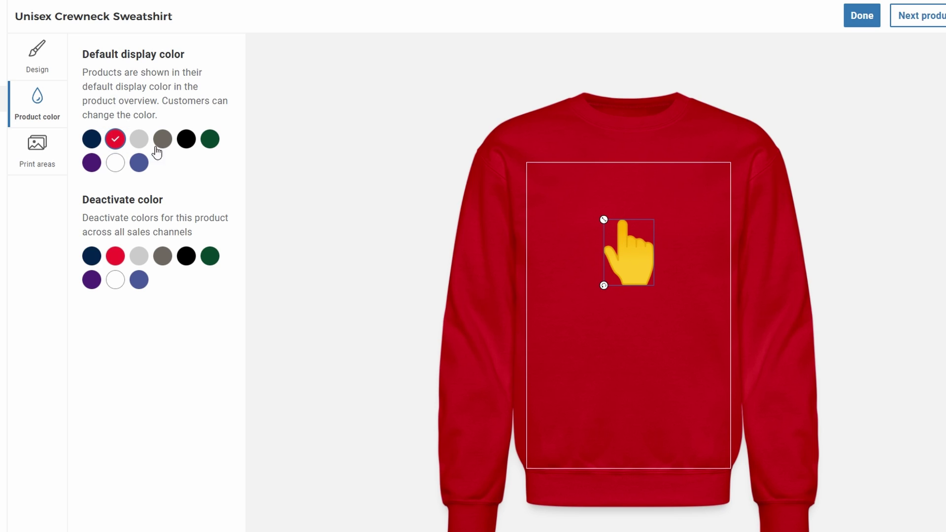
click(90, 140)
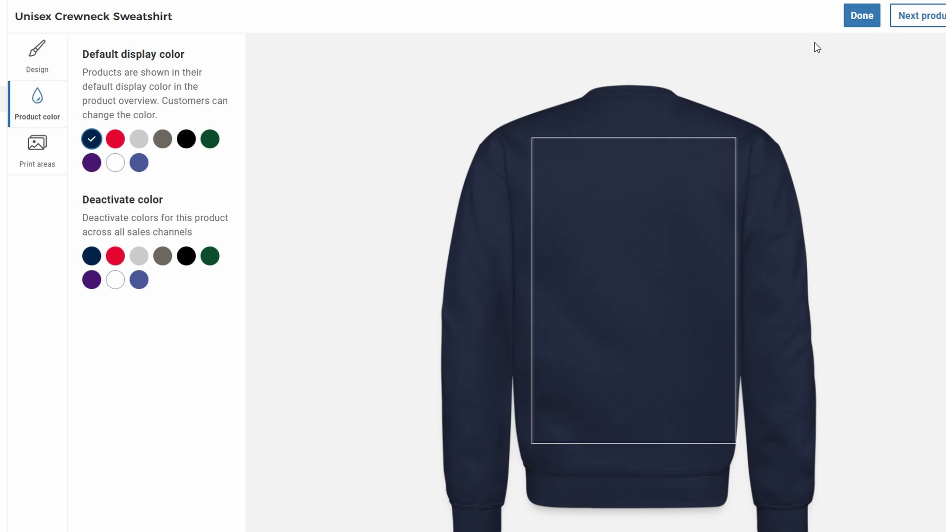
click(876, 19)
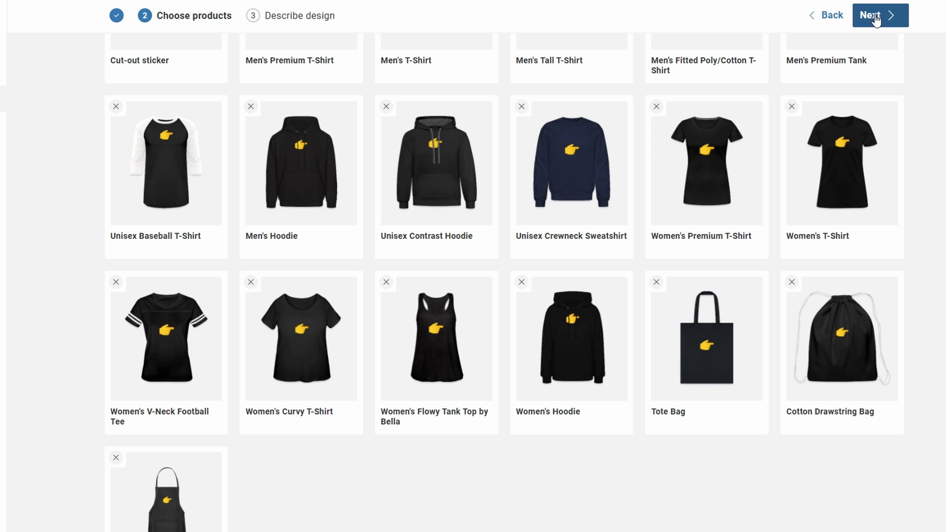
- Advance from Choose products to the Describe design step showing the name 1f449
click(870, 15)
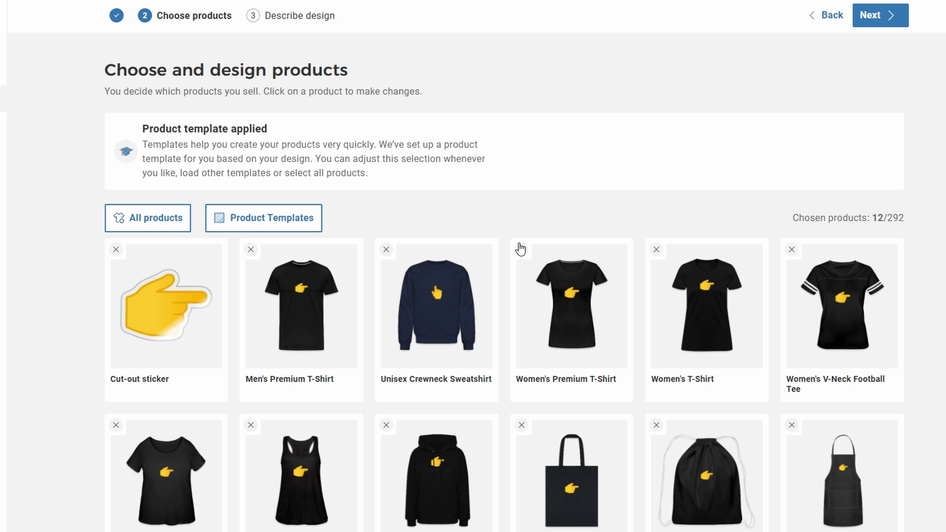
- Remove all other products, including the Cut-out sticker, leaving the T-shirt and sweatshirt, then continue
click(520, 250)
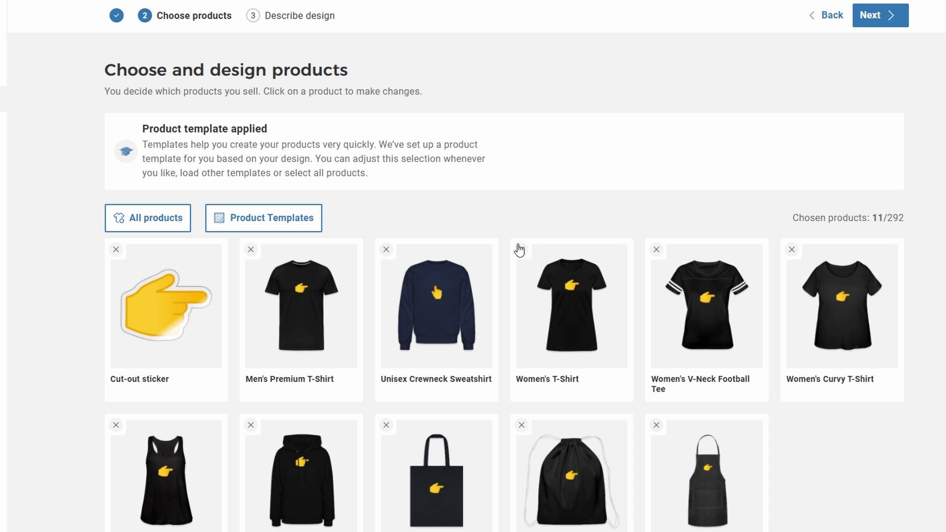
click(520, 251)
click(521, 249)
click(521, 249)
click(521, 249)
click(521, 250)
click(521, 249)
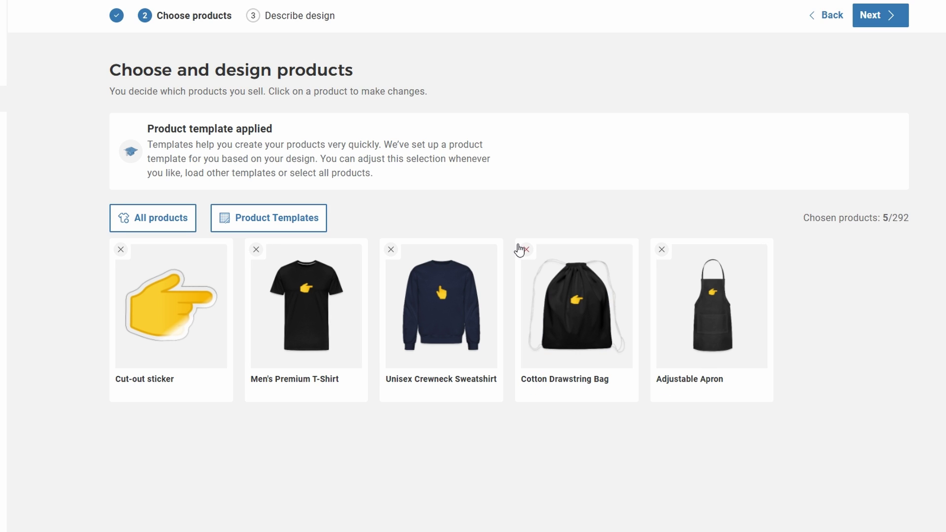
click(521, 250)
click(521, 249)
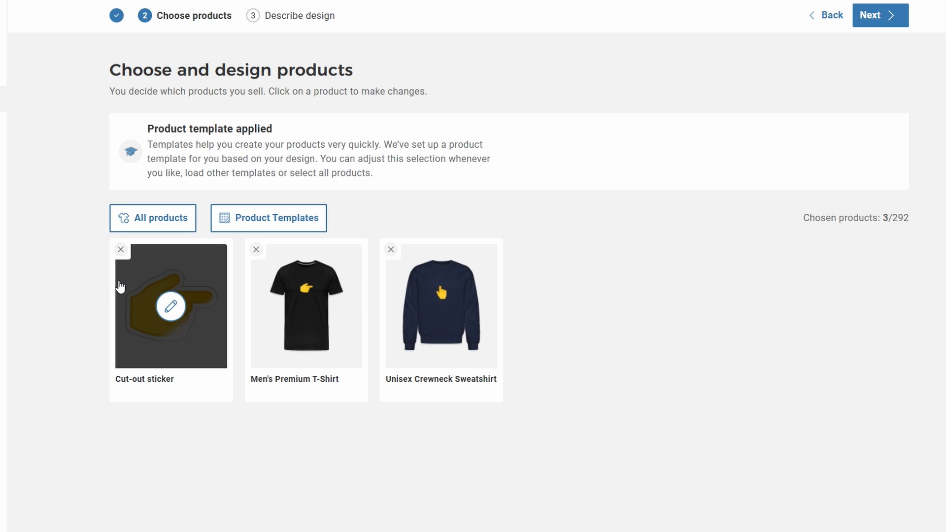
click(120, 250)
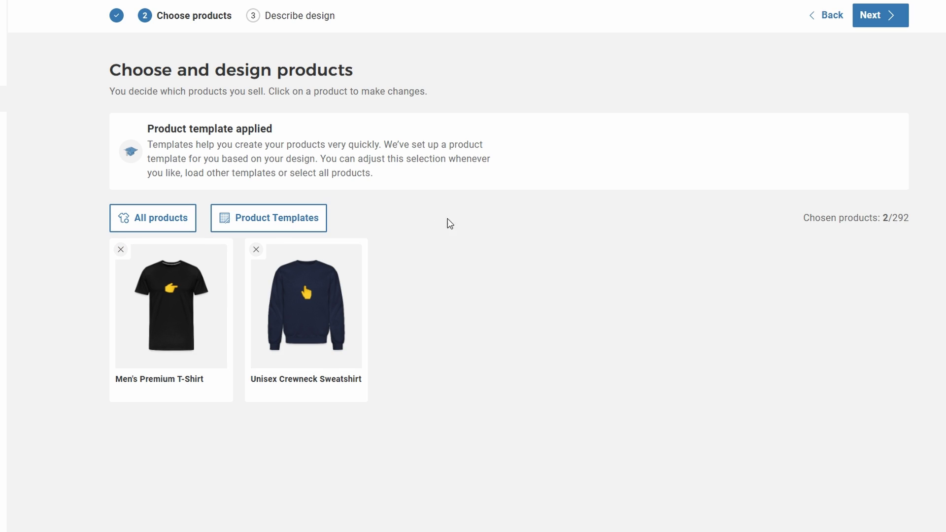
click(871, 19)
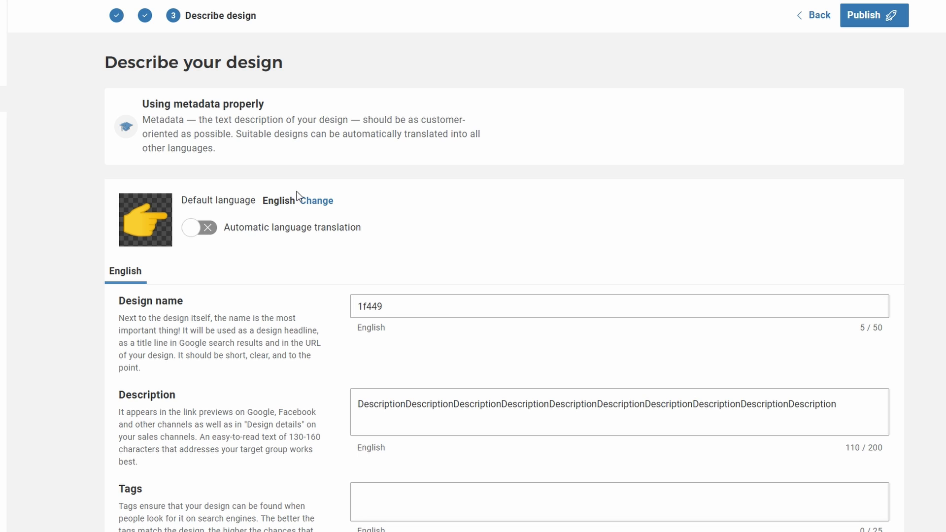
- Scroll down and back up through the Describe your design page to review its fields
scroll(462, 249, down, 1)
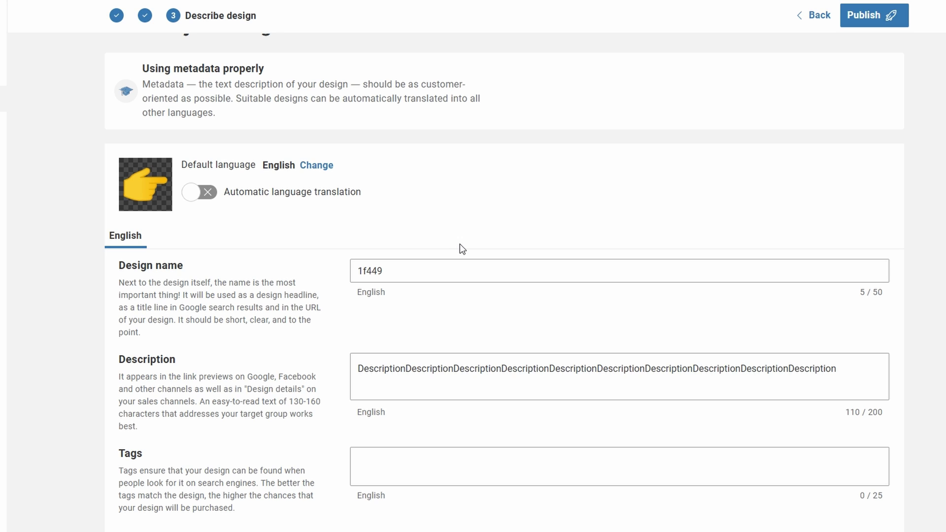
scroll(463, 249, up, 1)
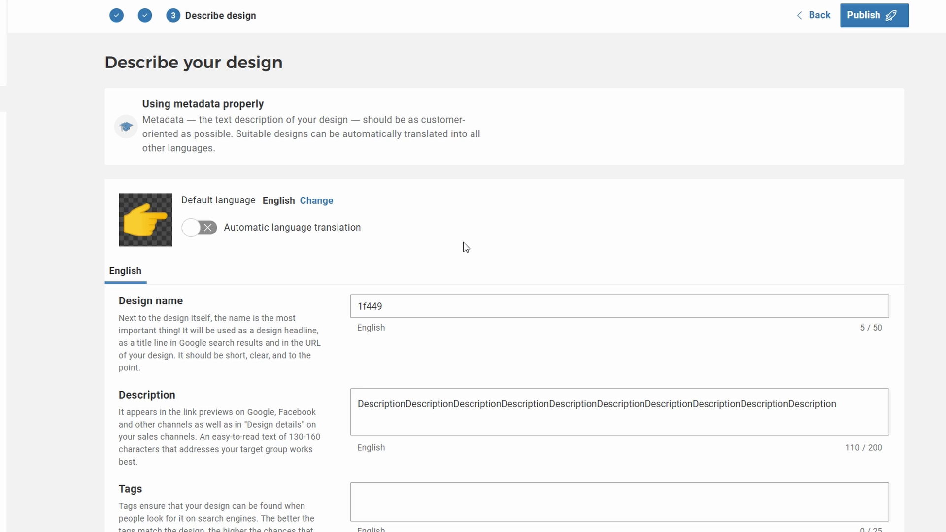
click(890, 27)
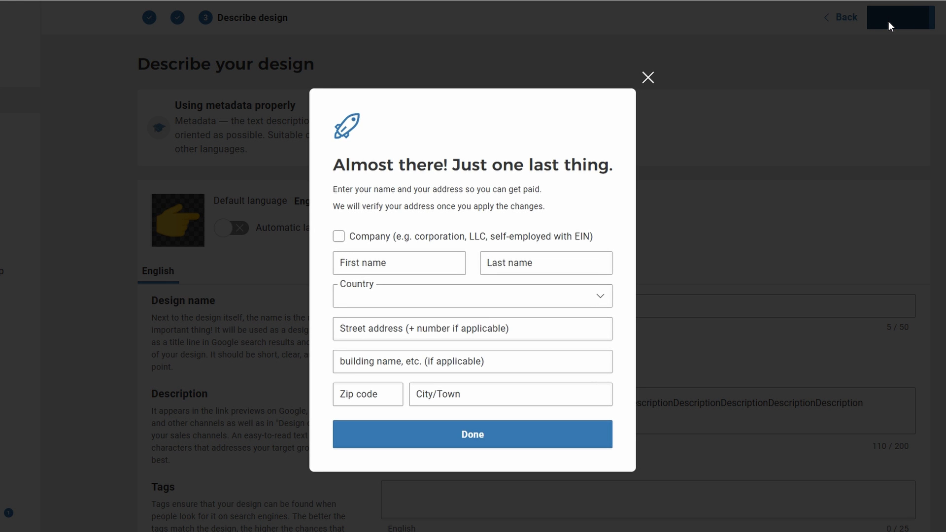